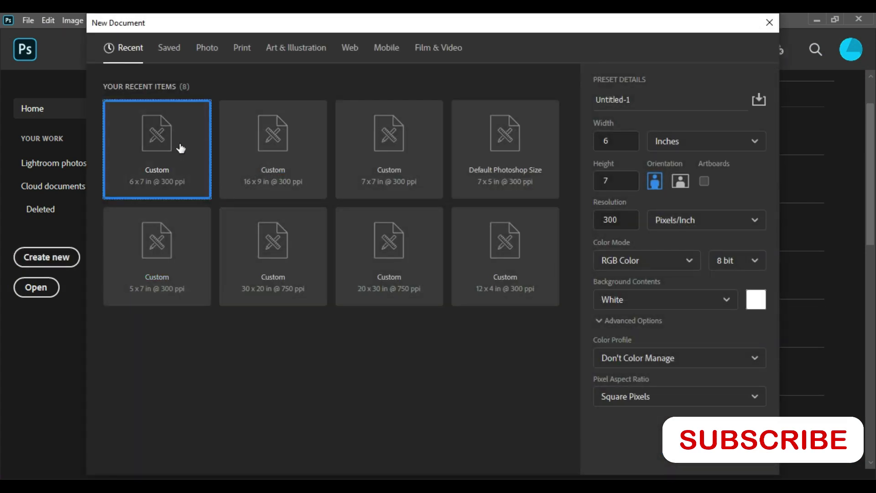
# Step: Create a blank 1800 x 2100 px, 300 ppi document and fit it on screen
pyautogui.doubleClick(180, 147)
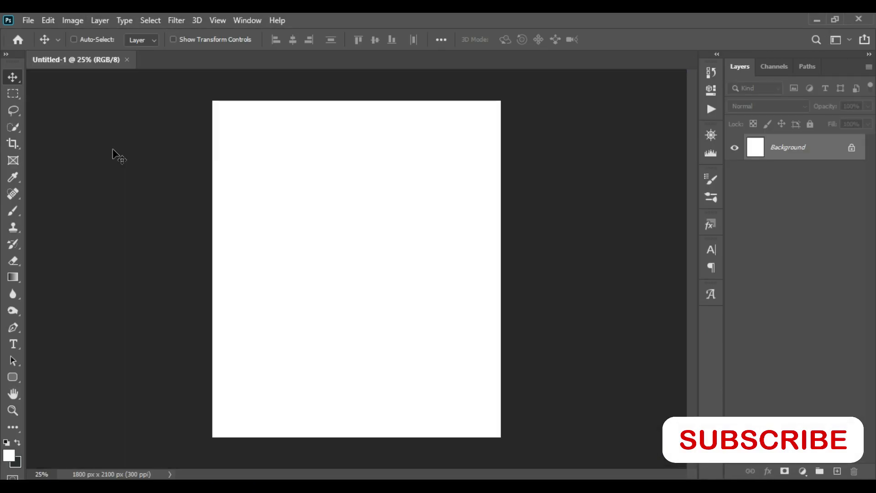
pyautogui.hotkey('ctrl', '-')
pyautogui.hotkey('ctrl', '-')
pyautogui.hotkey('ctrl', '+')
pyautogui.hotkey('ctrl', '+')
pyautogui.hotkey('ctrl', '+')
pyautogui.hotkey('ctrl', '0')
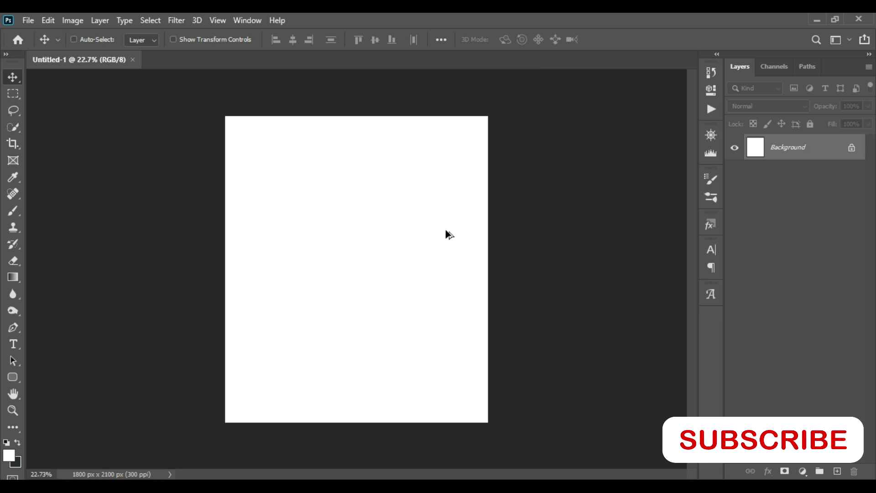
# Step: Open the Video You TUbe > Shivjayanti image folder in File Explorer
pyautogui.click(817, 20)
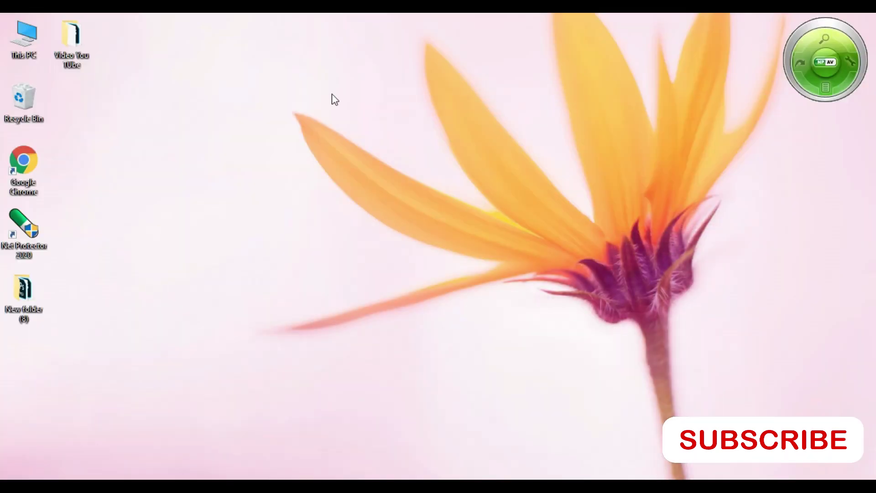
pyautogui.doubleClick(69, 43)
pyautogui.click(136, 114)
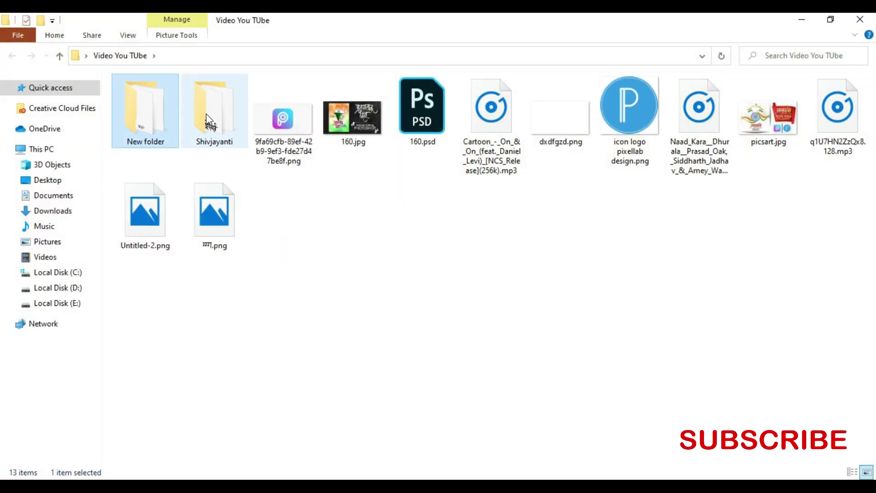
pyautogui.doubleClick(207, 114)
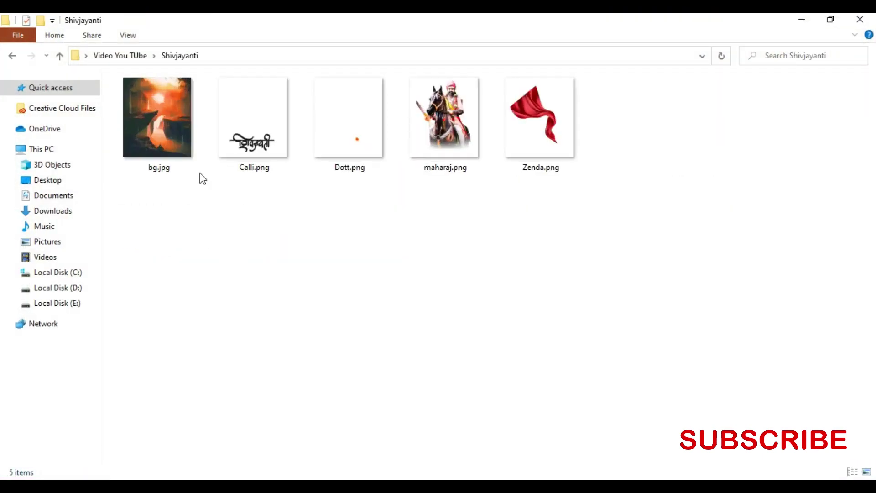
# Step: Drag bg.jpg from the Shivjayanti folder onto the Photoshop canvas
pyautogui.click(173, 110)
pyautogui.moveTo(179, 122); pyautogui.dragTo(381, 477)
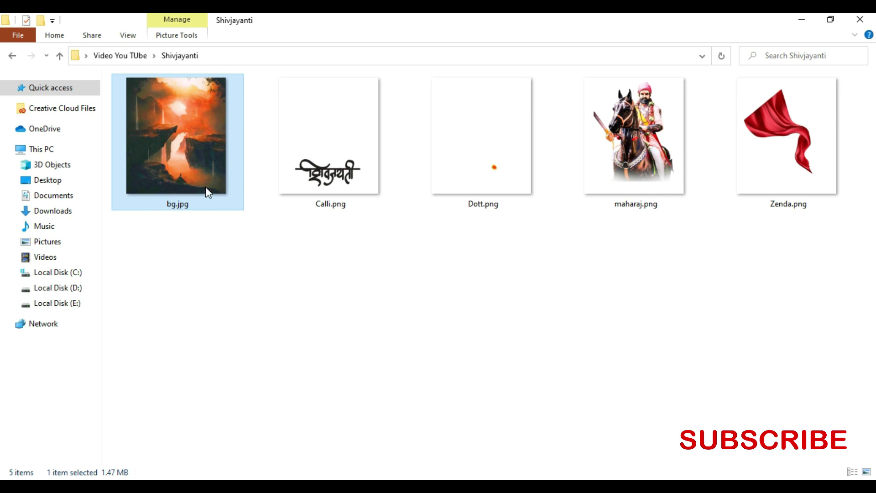
pyautogui.moveTo(205, 189); pyautogui.dragTo(365, 477)
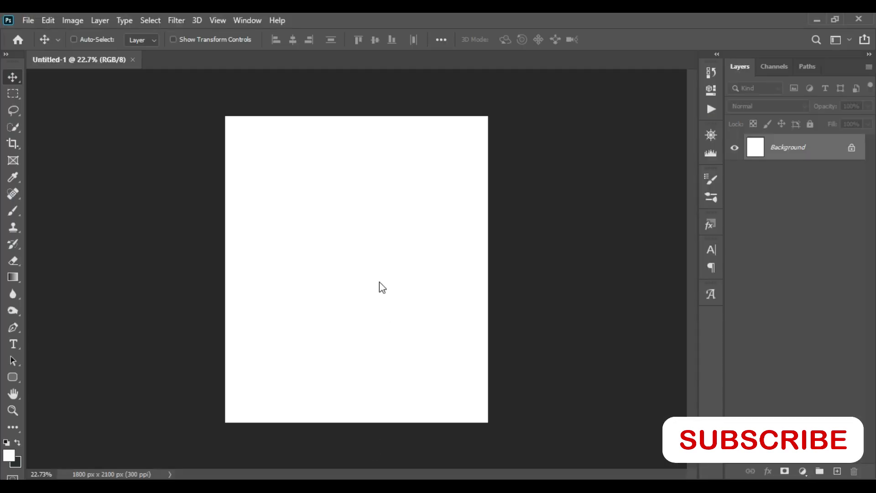
pyautogui.moveTo(365, 477); pyautogui.dragTo(379, 281)
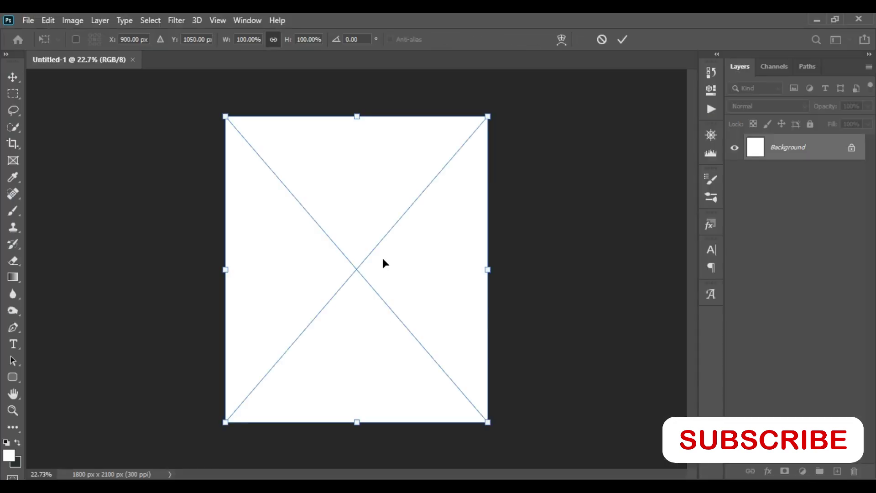
# Step: Commit the placed fiery landscape as the bg layer and zoom to inspect it
pyautogui.press('Return')
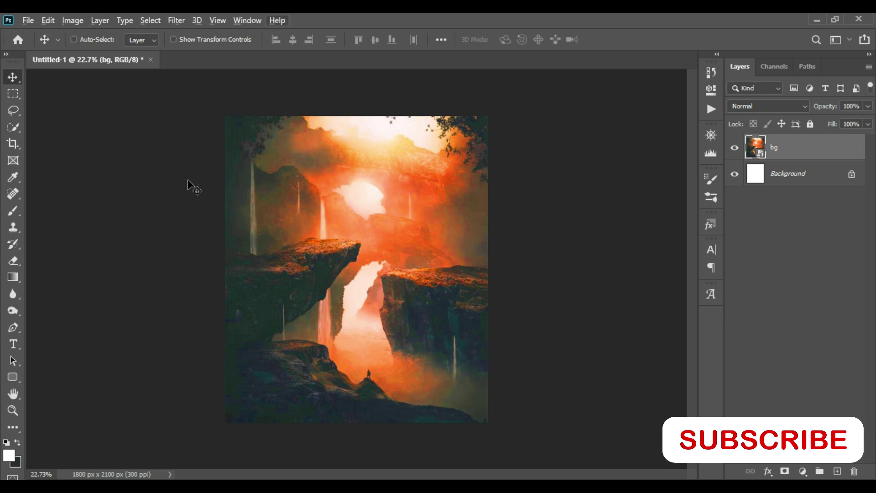
pyautogui.scroll(3, 404, 269)
pyautogui.scroll(-2, 403, 269)
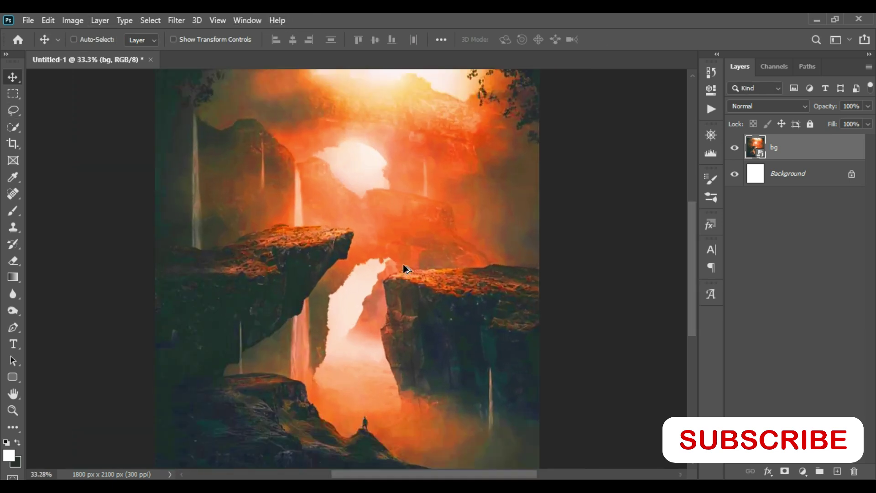
pyautogui.scroll(-1, 403, 269)
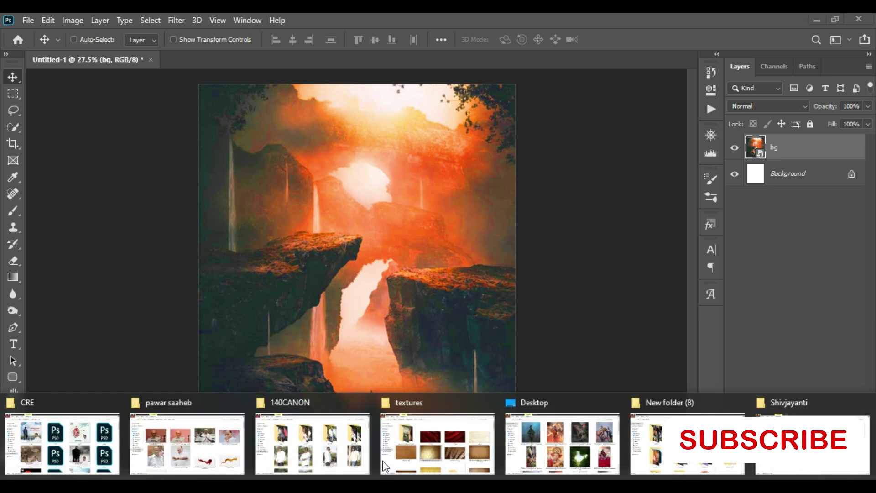
pyautogui.moveTo(561, 438)
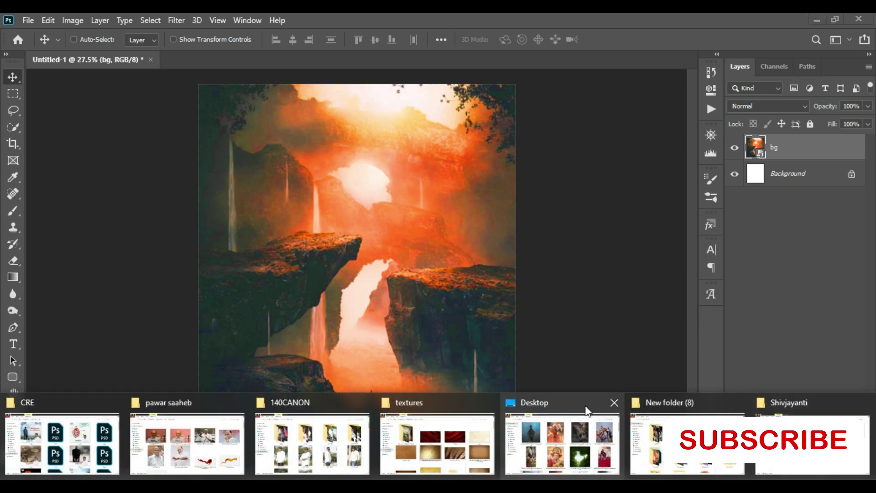
# Step: Close the Desktop, textures, 140CANON and other extra Explorer windows, keeping Shivjayanti open
pyautogui.click(615, 403)
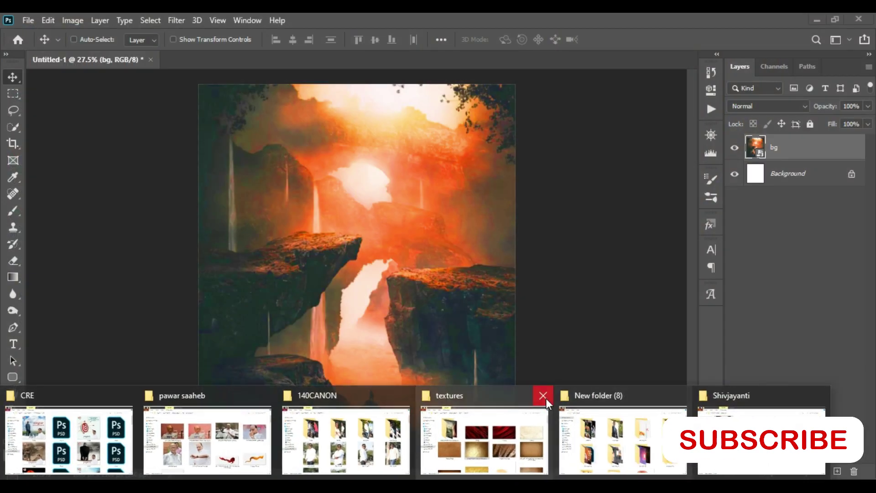
pyautogui.click(542, 395)
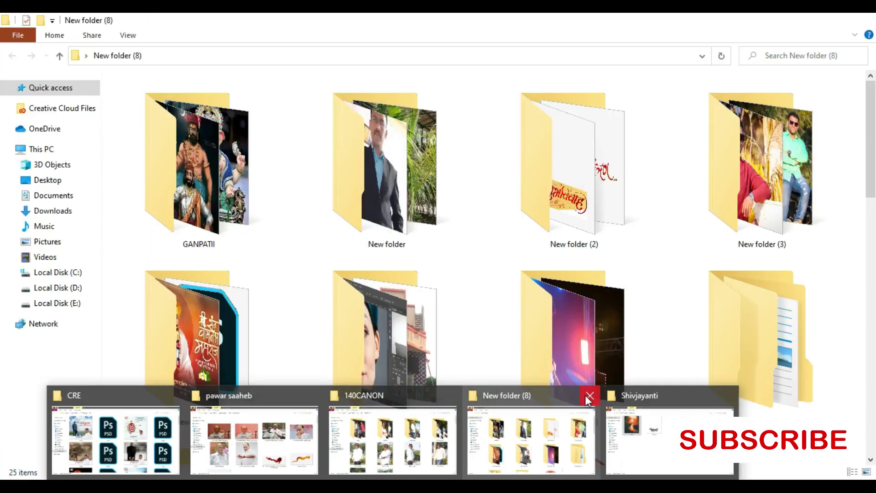
pyautogui.click(585, 395)
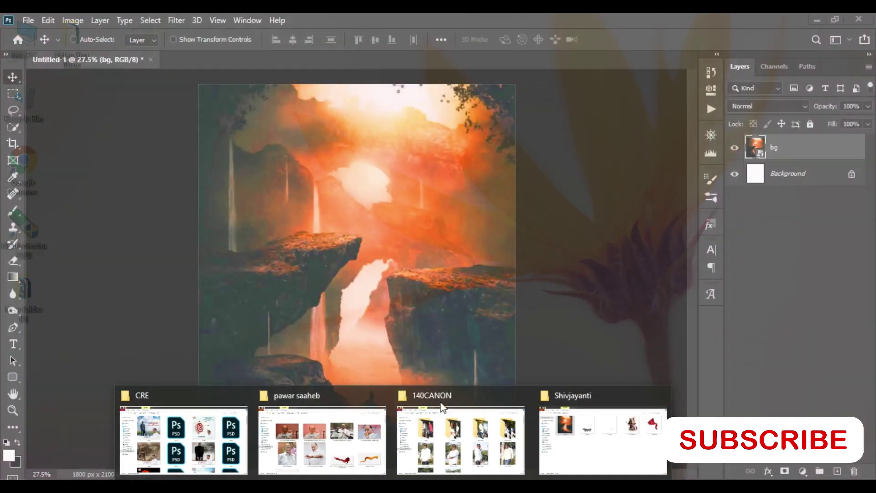
pyautogui.click(520, 395)
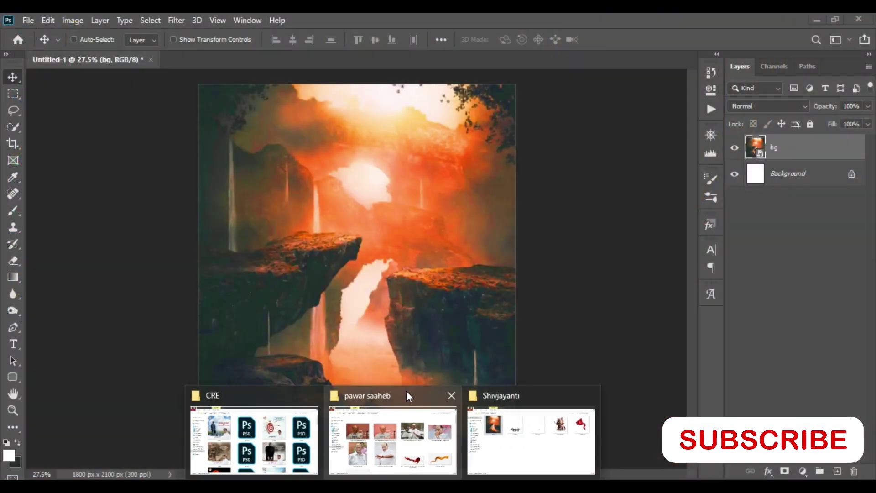
pyautogui.click(452, 395)
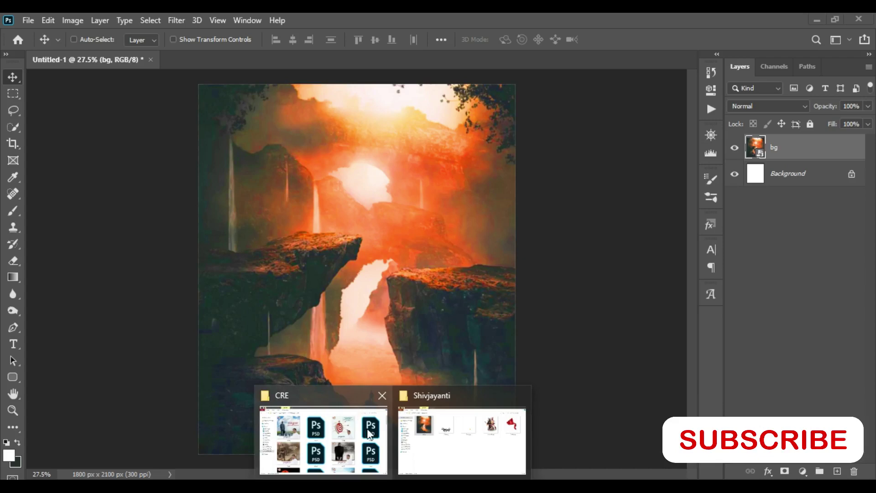
pyautogui.click(378, 398)
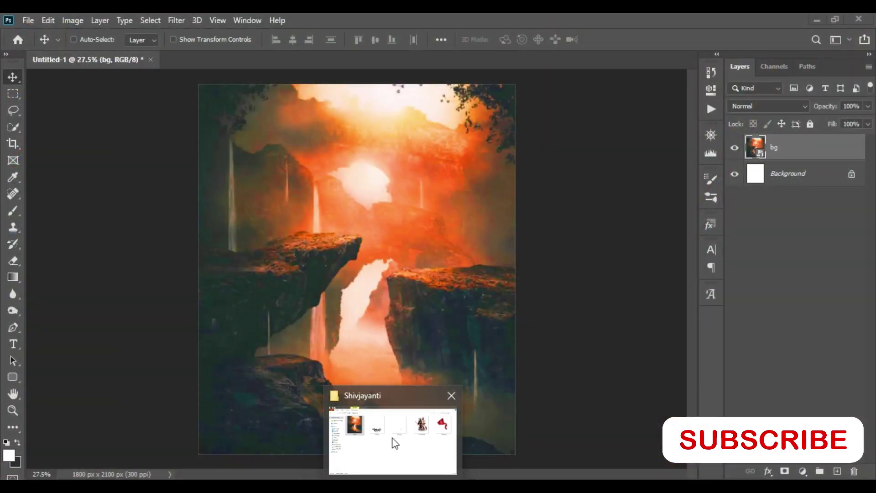
pyautogui.click(394, 441)
pyautogui.click(345, 187)
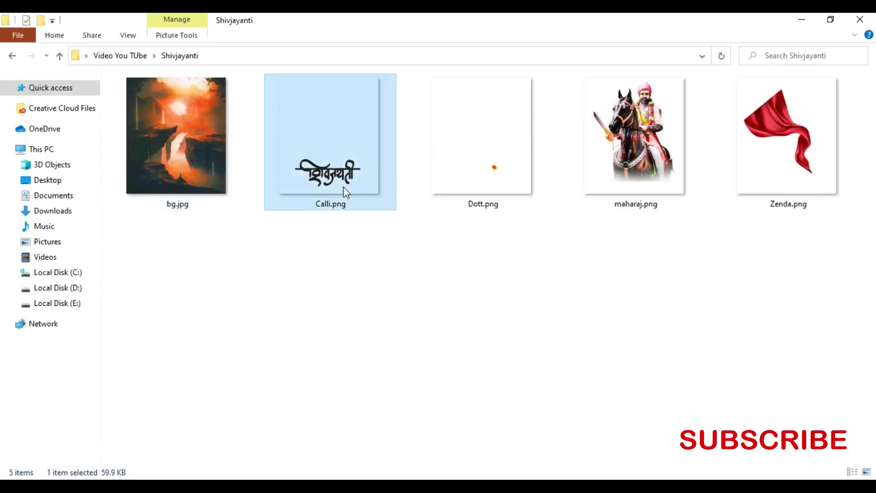
# Step: Drag maharaj.png onto the canvas and commit the rider as a layer above bg
pyautogui.click(532, 151)
pyautogui.click(629, 128)
pyautogui.moveTo(639, 121); pyautogui.dragTo(371, 482)
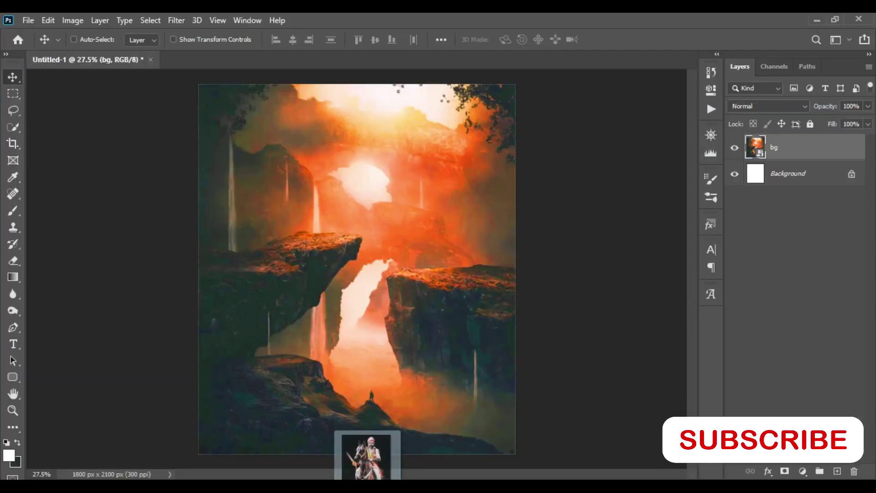
pyautogui.moveTo(372, 479); pyautogui.dragTo(385, 288)
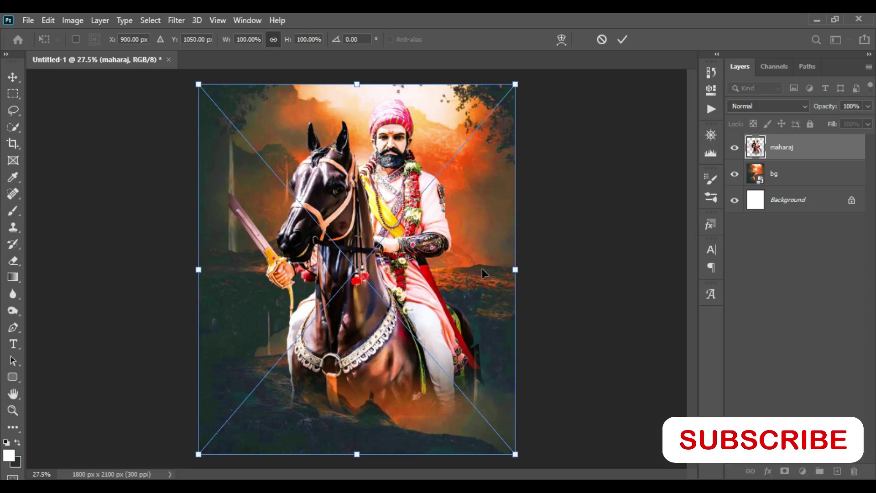
pyautogui.press('Return')
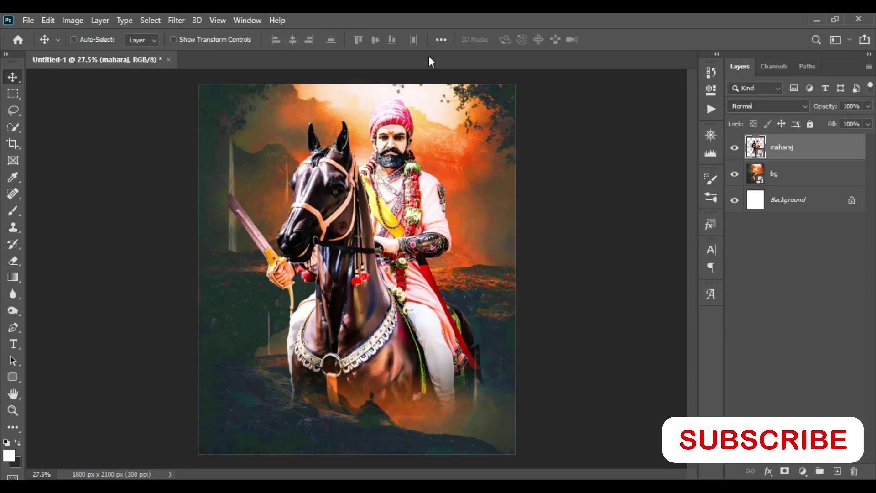
pyautogui.scroll(3, 239, 194)
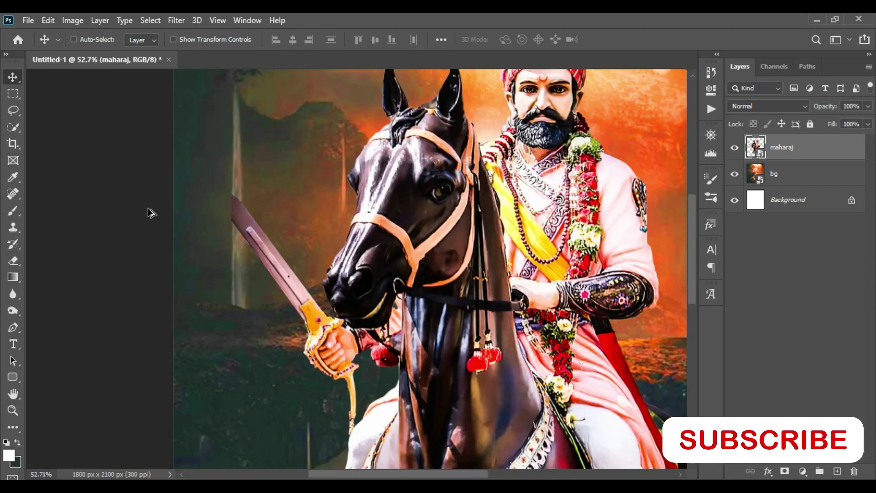
pyautogui.scroll(3, 301, 197)
pyautogui.scroll(-3, 301, 197)
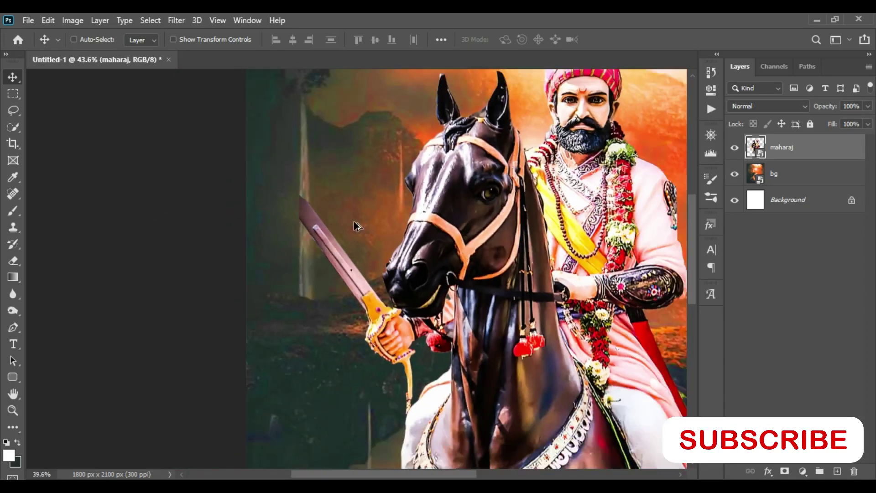
pyautogui.scroll(-3, 356, 225)
pyautogui.scroll(-1, 489, 208)
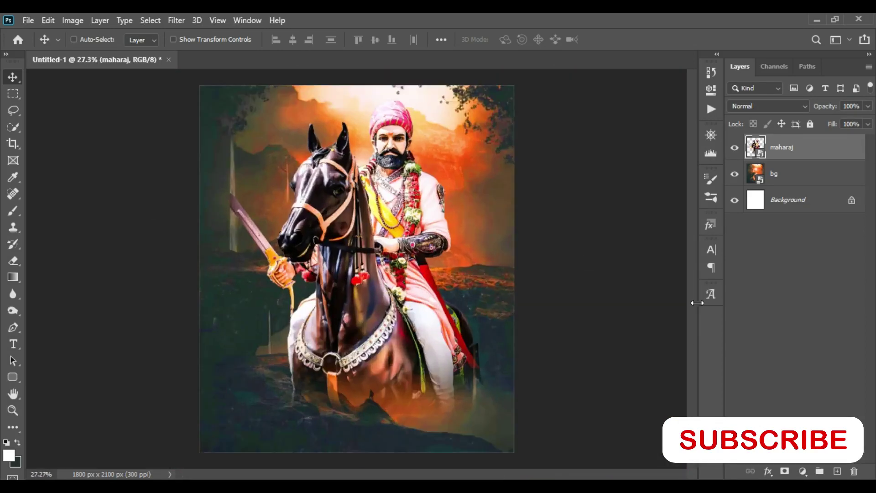
pyautogui.scroll(-1, 659, 152)
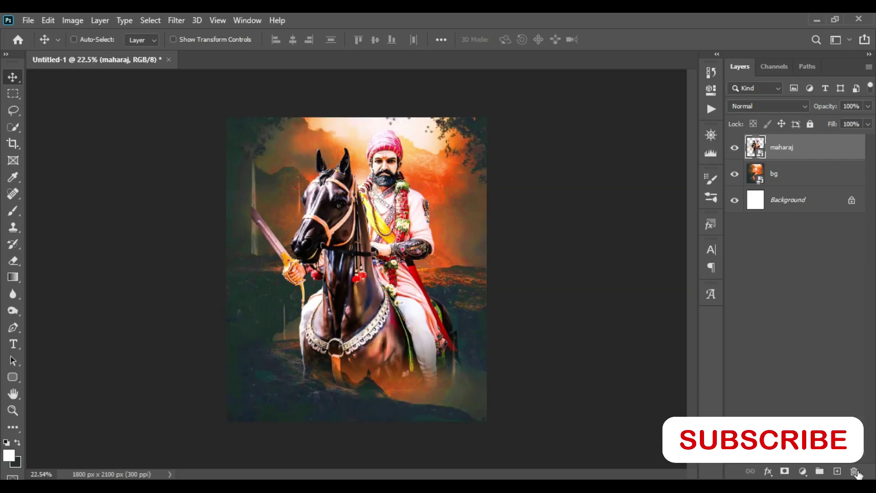
# Step: Add an empty layer and set up a 3200 px soft brush at 100% opacity
pyautogui.click(836, 471)
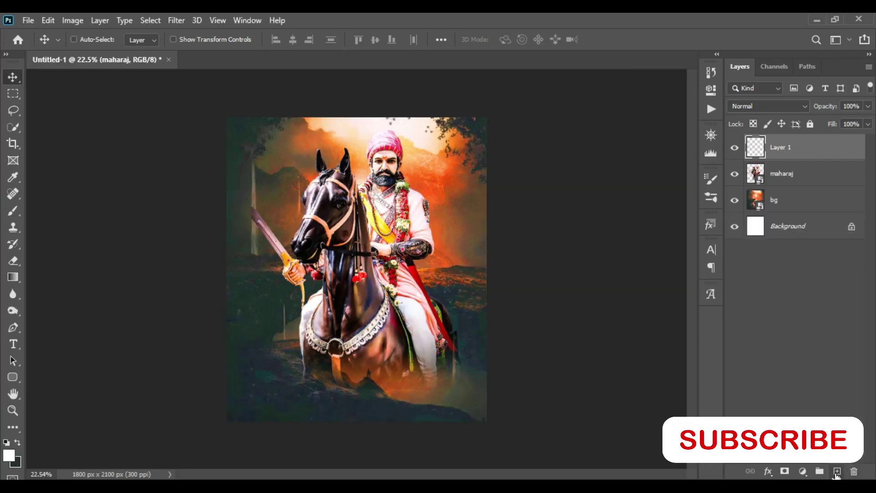
pyautogui.click(13, 212)
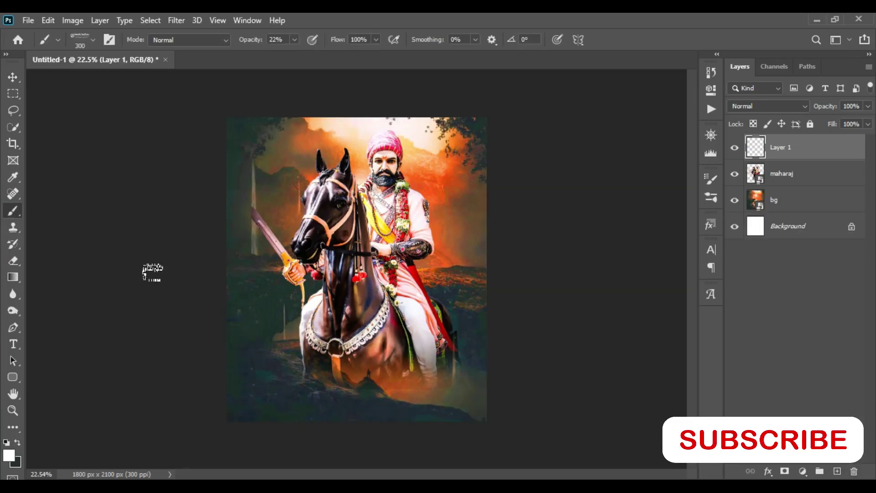
pyautogui.rightClick(301, 272)
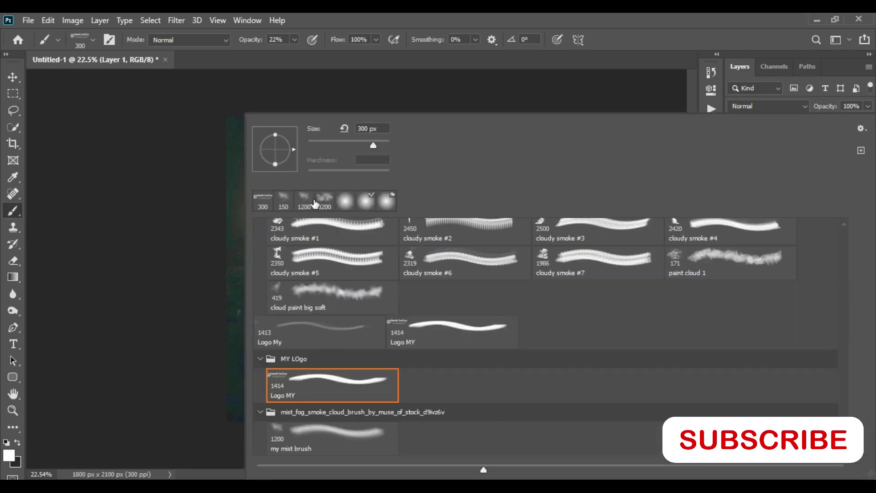
pyautogui.click(324, 201)
pyautogui.click(118, 234)
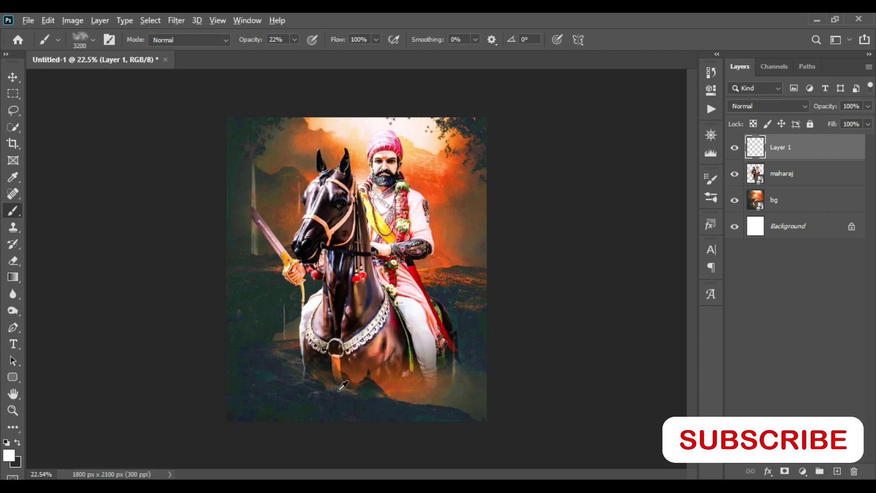
pyautogui.keyDown('alt'); pyautogui.click(374, 298); pyautogui.keyUp('alt')
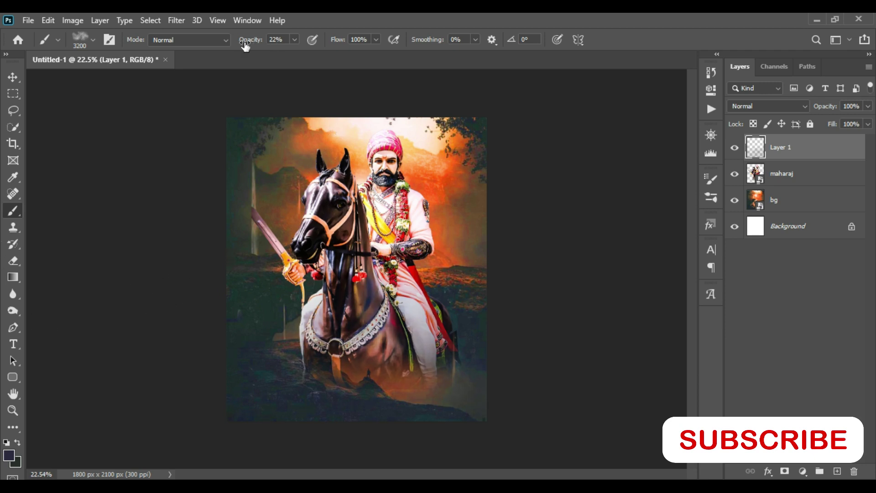
pyautogui.moveTo(245, 45); pyautogui.dragTo(321, 51)
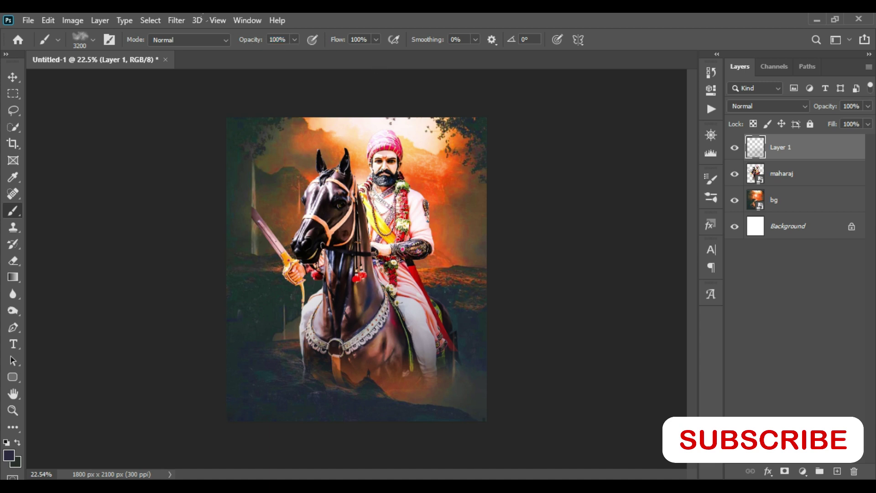
# Step: Sample dark red and paint it over the poster's lower area, avoiding the horse
pyautogui.keyDown('alt'); pyautogui.click(428, 284); pyautogui.keyUp('alt')
pyautogui.moveTo(283, 410); pyautogui.dragTo(447, 410)
pyautogui.moveTo(333, 410); pyautogui.dragTo(456, 402)
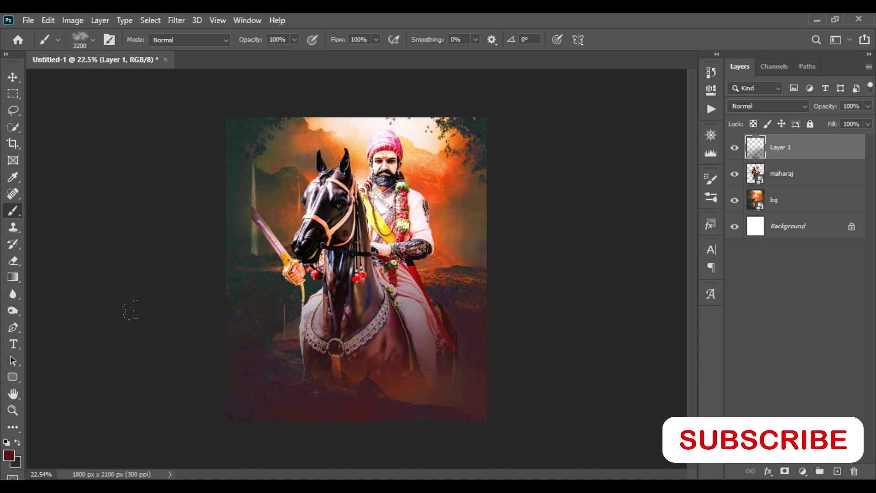
pyautogui.moveTo(130, 310); pyautogui.dragTo(274, 329)
pyautogui.hotkey('ctrl', 'z')
pyautogui.moveTo(210, 313); pyautogui.dragTo(258, 295)
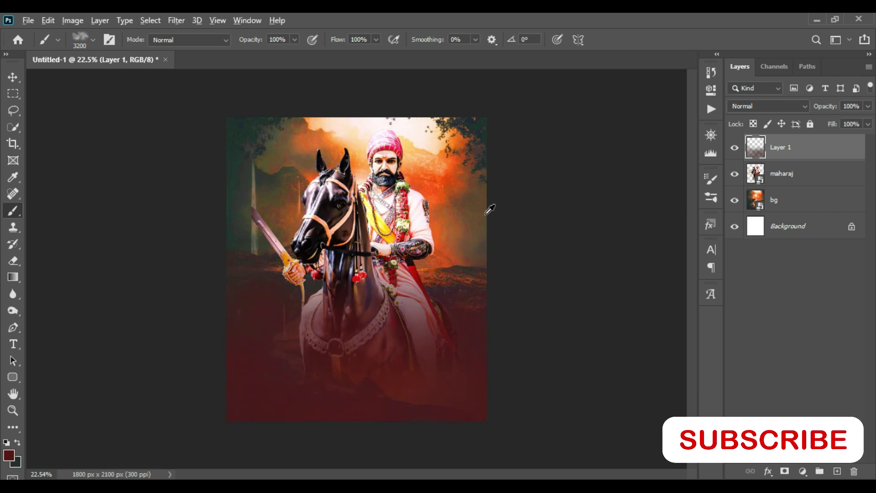
pyautogui.scroll(1, 455, 183)
# Step: Darken Layer 1's red wash with Hue/Saturation: Hue -6, Lightness -49
pyautogui.hotkey('ctrl', 'u')
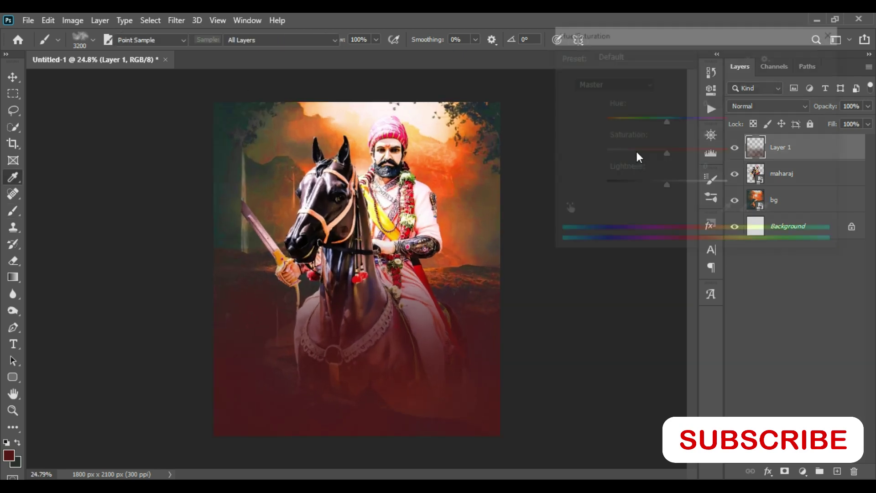
pyautogui.moveTo(648, 117); pyautogui.dragTo(664, 117)
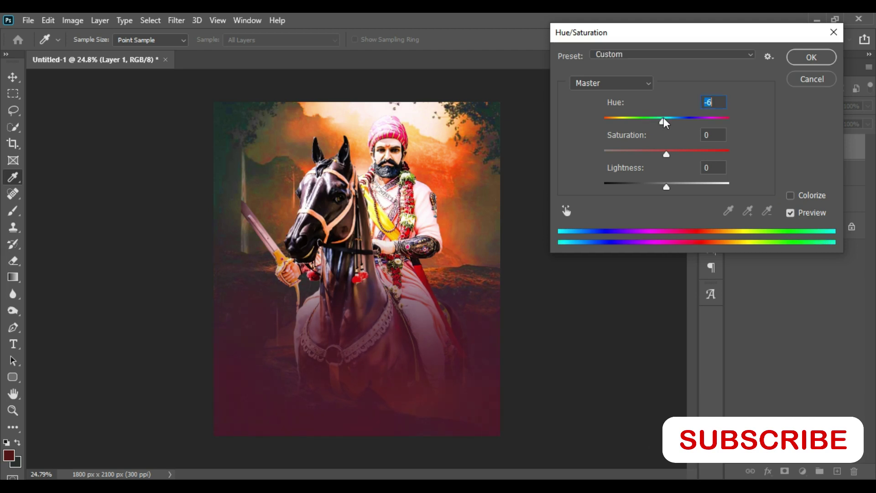
pyautogui.moveTo(658, 183); pyautogui.dragTo(636, 188)
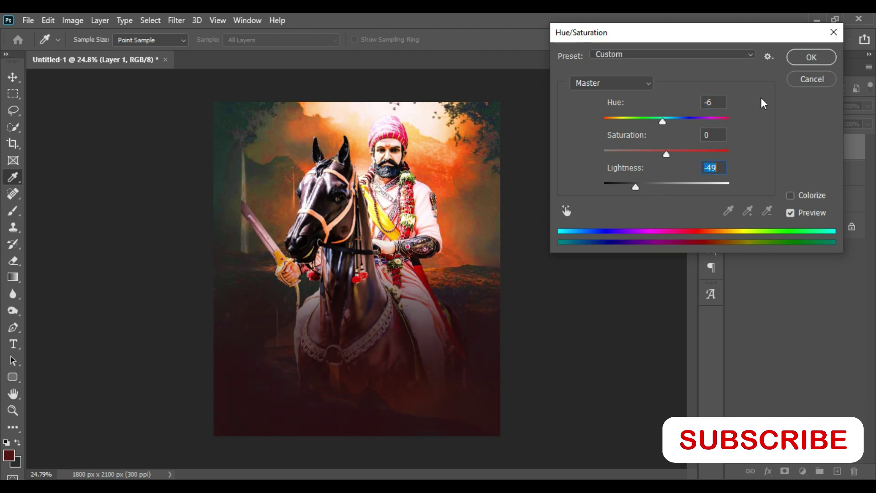
pyautogui.click(803, 62)
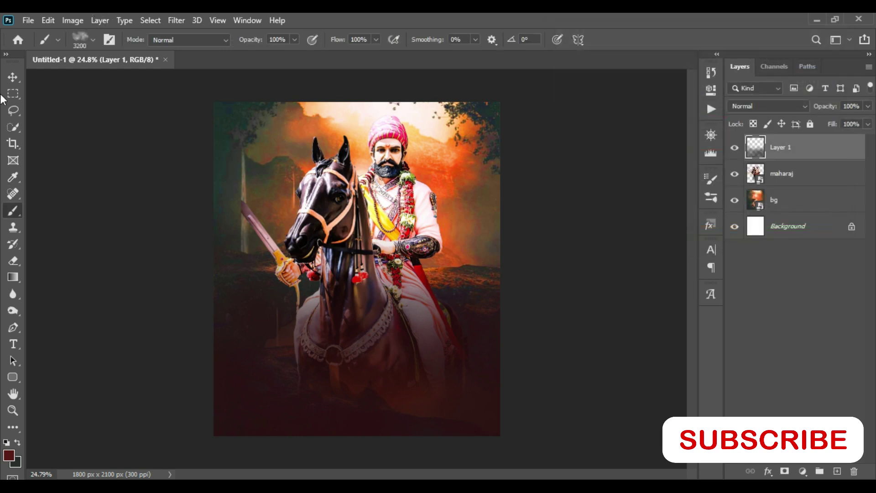
# Step: Fit the whole poster in view and return to the Shivjayanti folder
pyautogui.click(13, 77)
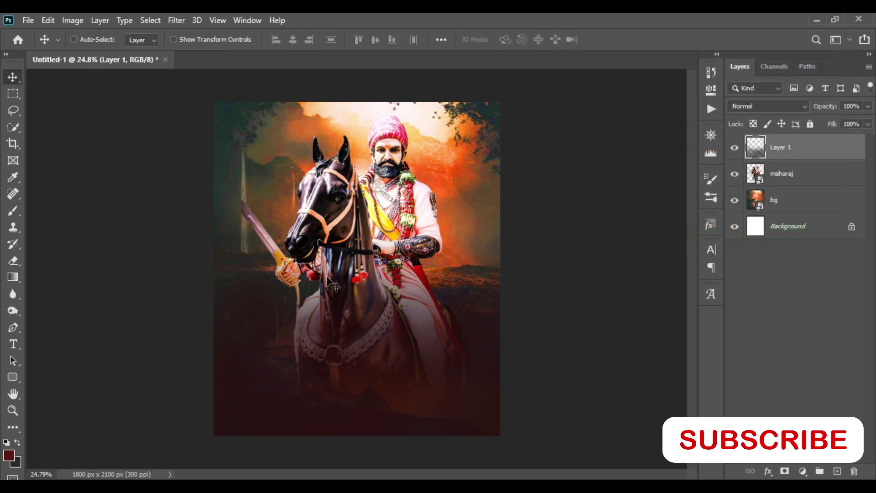
pyautogui.scroll(1, 378, 287)
pyautogui.scroll(-2, 411, 276)
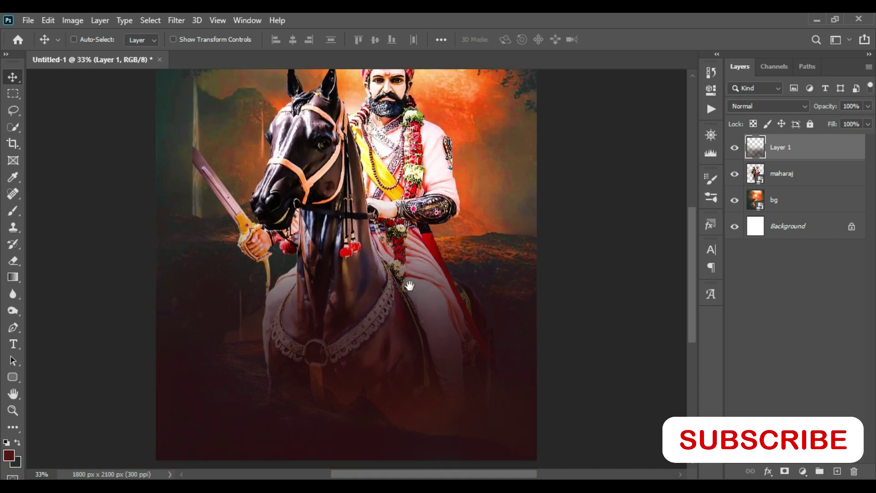
pyautogui.scroll(-3, 413, 287)
pyautogui.hotkey('ctrl', '0')
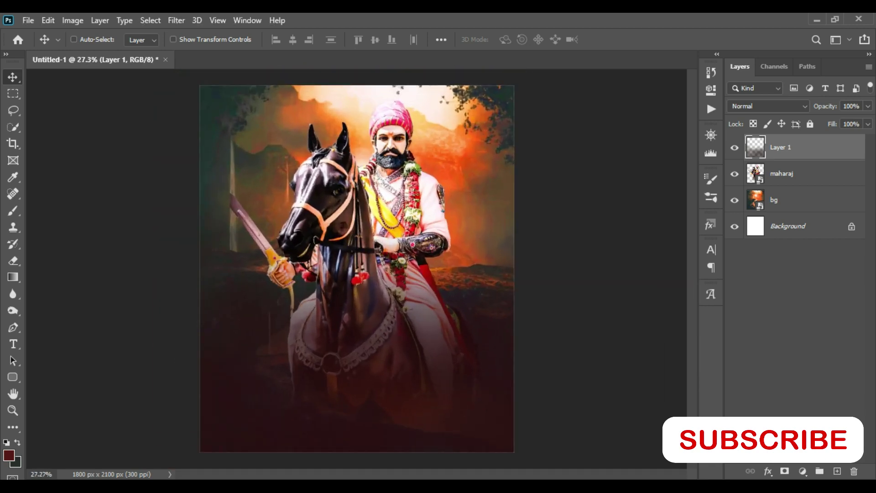
pyautogui.click(388, 477)
pyautogui.click(338, 137)
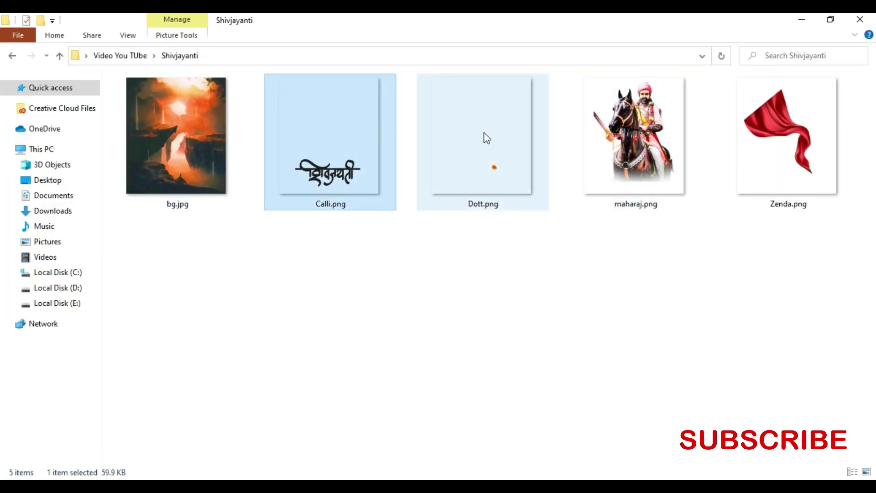
# Step: Place Zenda.png at the poster's upper left, scaled to 74.27%
pyautogui.click(757, 125)
pyautogui.moveTo(757, 123)
pyautogui.mouseDown()
pyautogui.moveTo(376, 474)
pyautogui.moveTo(303, 218)
pyautogui.mouseUp()
pyautogui.moveTo(473, 311); pyautogui.dragTo(358, 271)
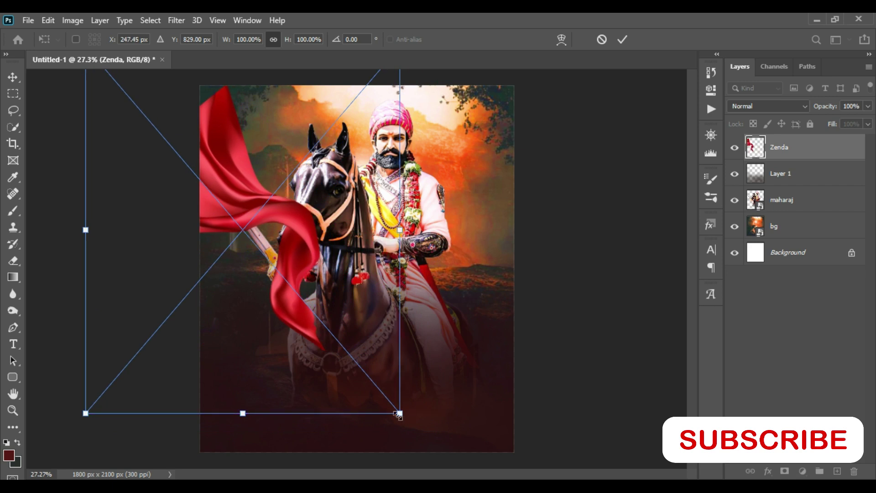
pyautogui.moveTo(398, 413)
pyautogui.mouseDown()
pyautogui.moveTo(318, 319)
pyautogui.moveTo(333, 333)
pyautogui.mouseUp()
pyautogui.press('Return')
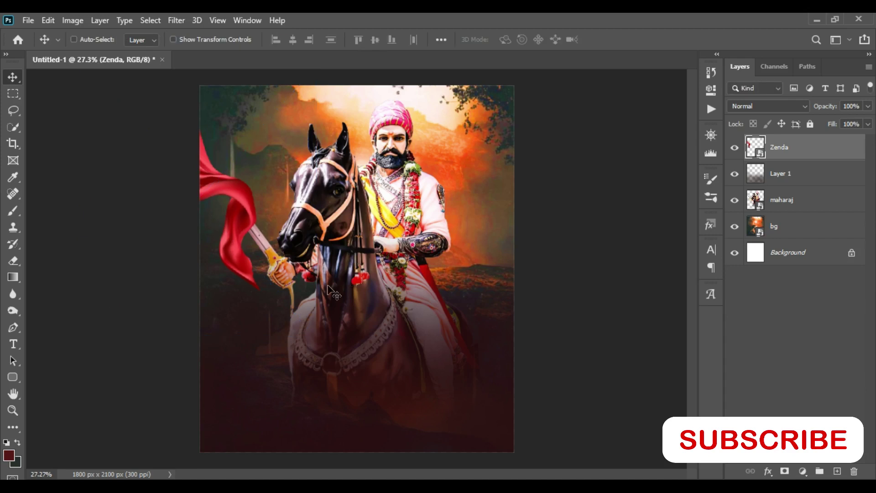
# Step: Give the flag a Motion Blur of angle 0, distance 103 px, and nudge it into place
pyautogui.click(183, 18)
pyautogui.moveTo(206, 165)
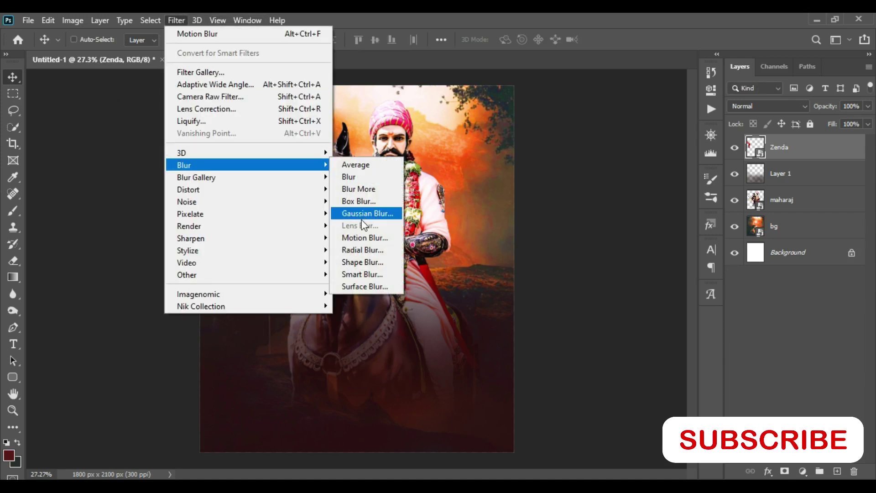
pyautogui.click(385, 242)
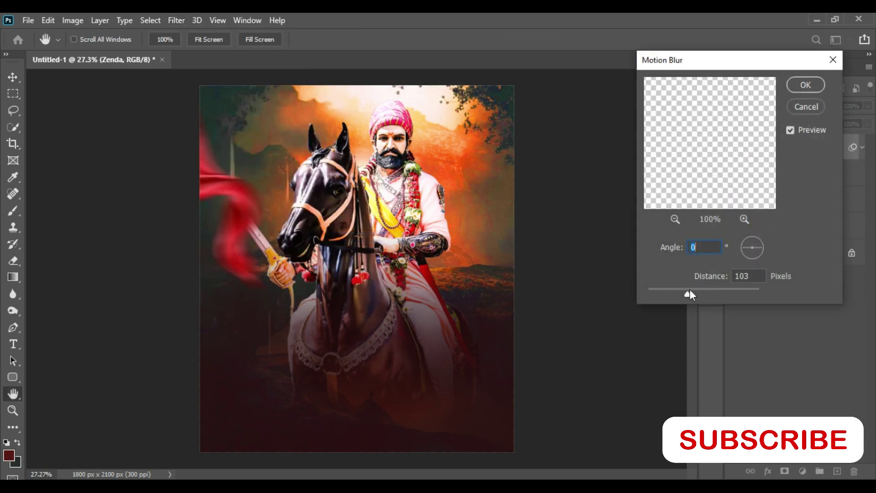
pyautogui.click(806, 85)
pyautogui.press('v')
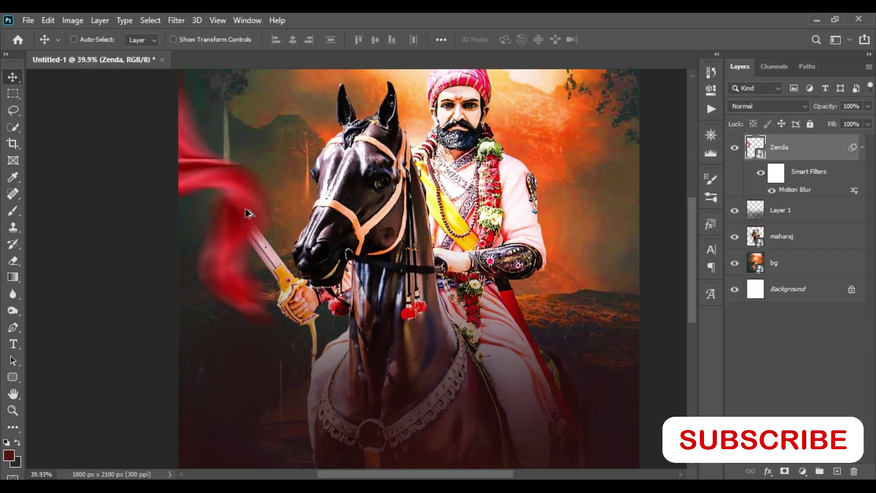
pyautogui.moveTo(274, 230); pyautogui.dragTo(286, 234)
pyautogui.hotkey('ctrl', 'u')
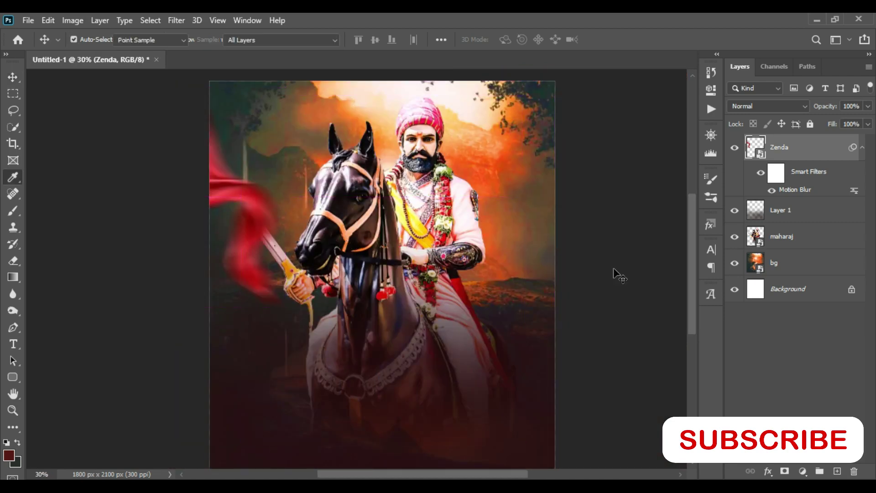
# Step: Turn the flag vivid orange with Hue +21 and Saturation +48, then zoom to check
pyautogui.moveTo(559, 180); pyautogui.dragTo(565, 177)
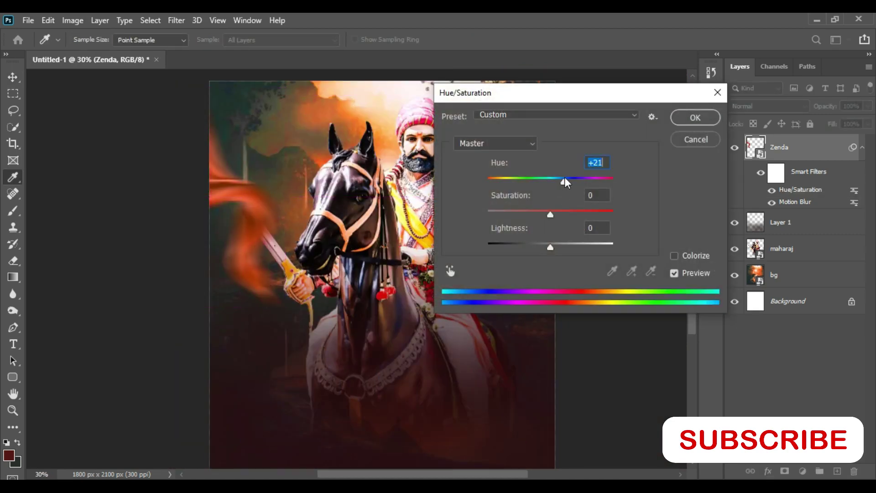
pyautogui.moveTo(566, 211); pyautogui.dragTo(599, 213)
pyautogui.click(676, 119)
pyautogui.press('v')
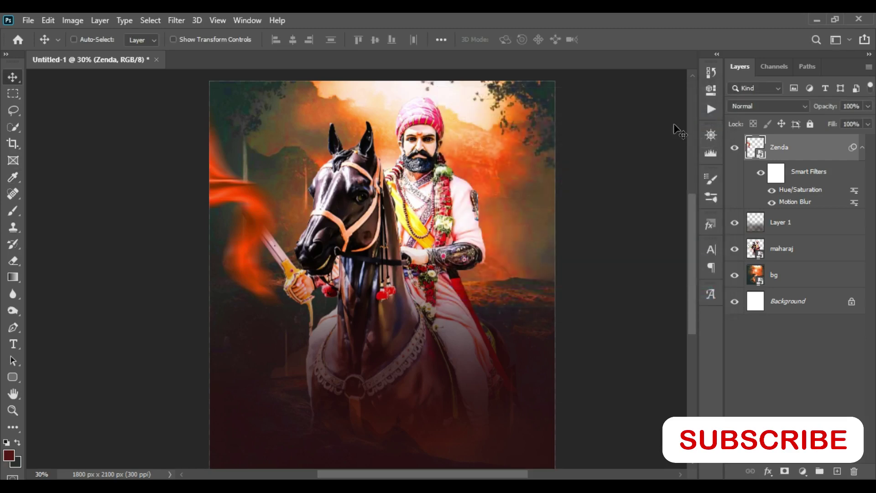
pyautogui.keyDown('alt'); pyautogui.scroll(-3, 437, 135); pyautogui.keyUp('alt')
pyautogui.scroll(3, 424, 251)
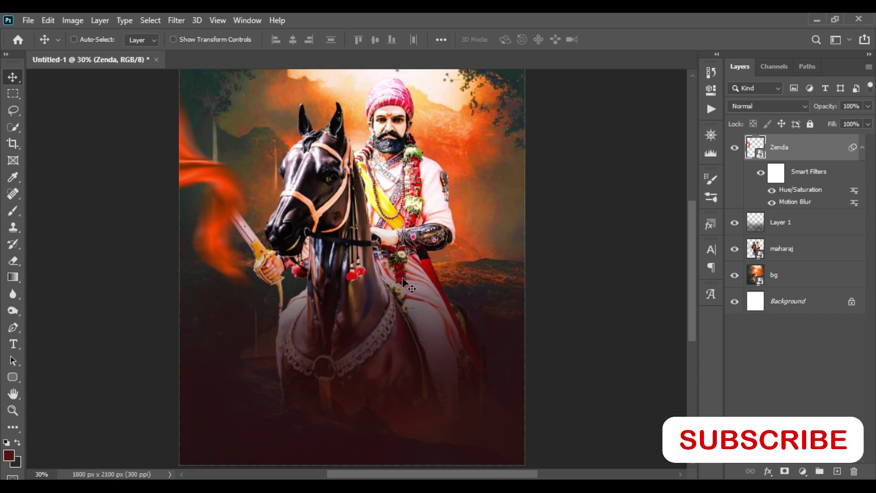
pyautogui.scroll(-1, 407, 277)
pyautogui.scroll(-2, 407, 277)
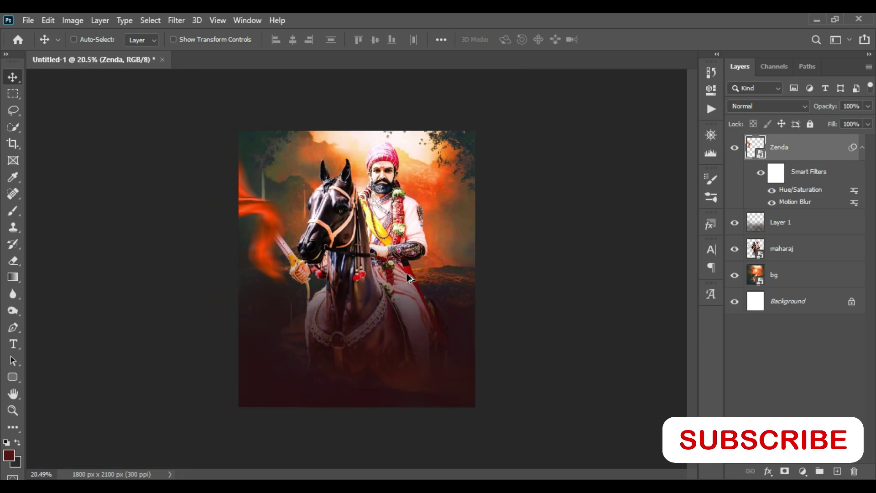
pyautogui.scroll(2, 406, 273)
pyautogui.scroll(1, 400, 314)
pyautogui.scroll(-1, 401, 315)
pyautogui.scroll(-1, 445, 347)
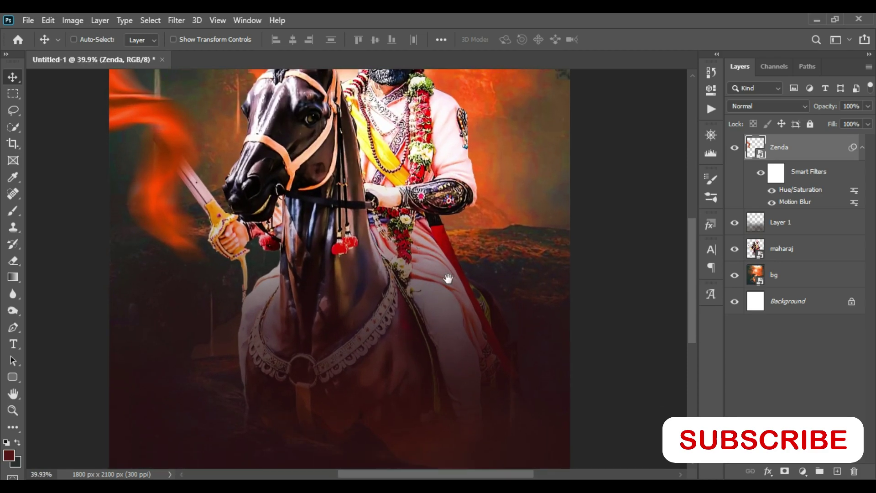
pyautogui.scroll(-1, 446, 273)
pyautogui.scroll(-1, 427, 292)
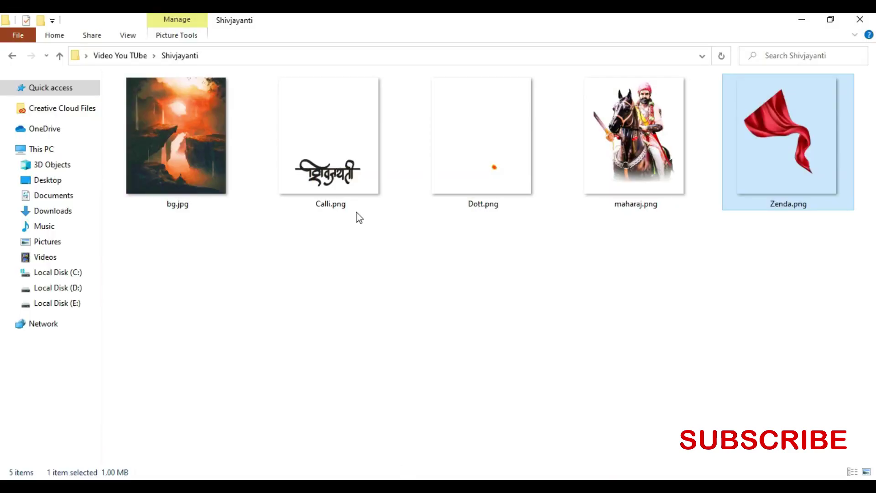
# Step: Place Calli.png into the poster as the calligraphy title layer
pyautogui.click(343, 188)
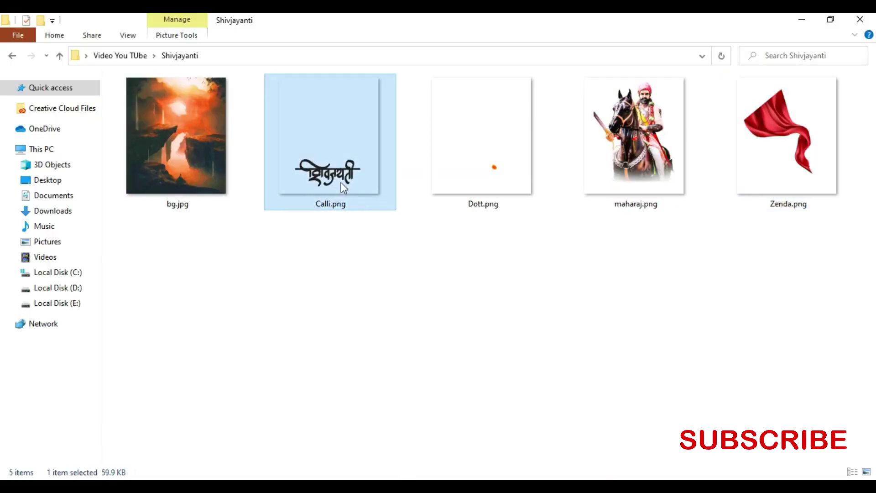
pyautogui.moveTo(324, 142)
pyautogui.mouseDown()
pyautogui.moveTo(382, 350)
pyautogui.moveTo(410, 311)
pyautogui.mouseUp()
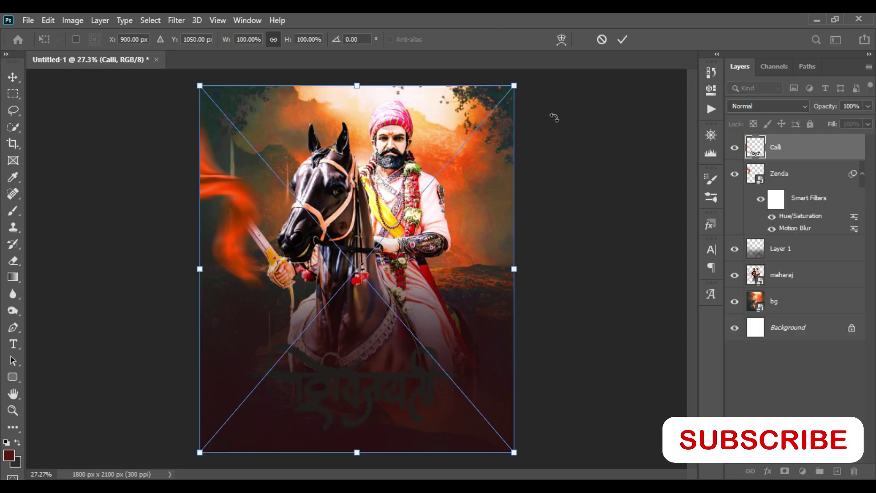
pyautogui.press('Return')
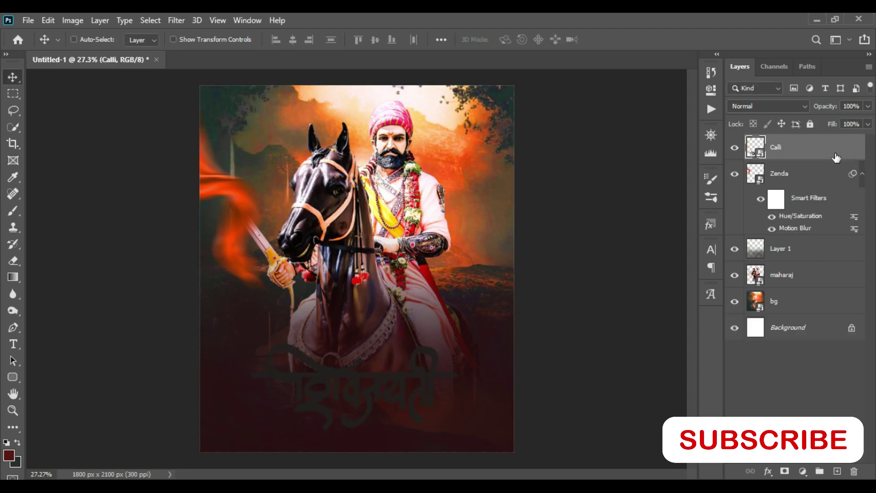
pyautogui.scroll(2, 401, 374)
pyautogui.scroll(2, 392, 392)
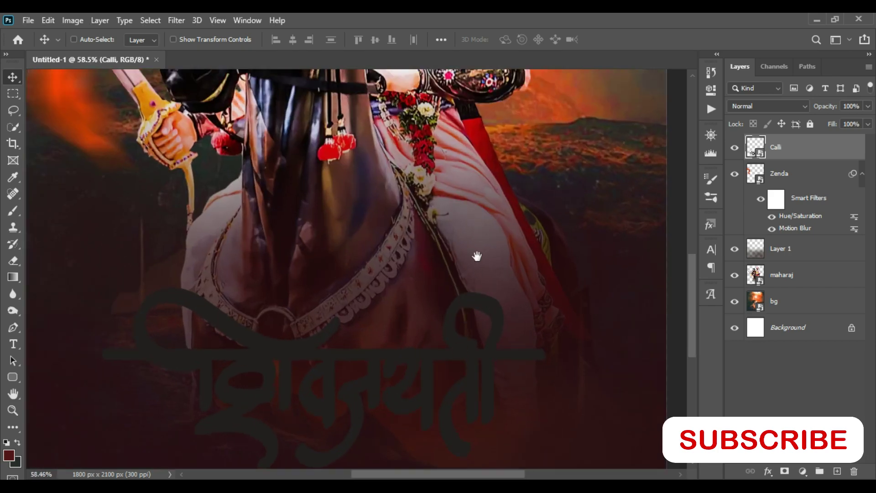
# Step: Nudge the Calli title into position below the horse's chest and drag Dott.png toward the poster
pyautogui.moveTo(477, 256); pyautogui.dragTo(481, 153)
pyautogui.scroll(-3, 446, 249)
pyautogui.moveTo(419, 268); pyautogui.dragTo(419, 246)
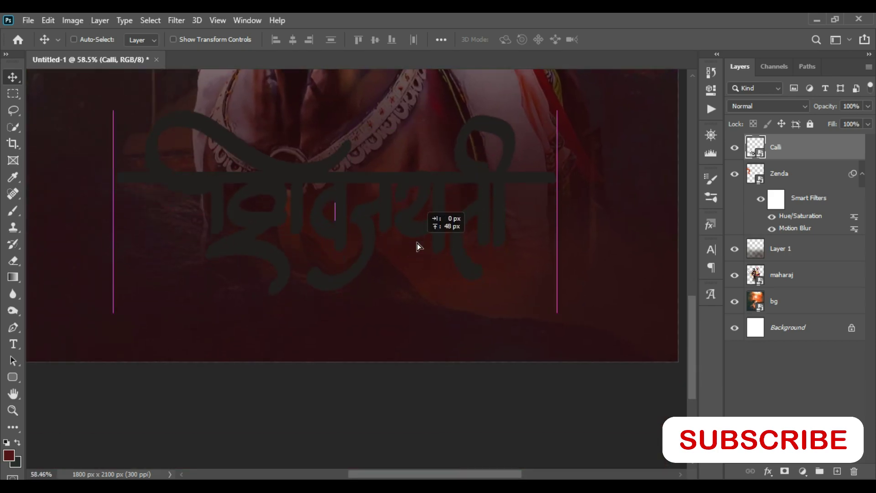
pyautogui.scroll(-1, 419, 246)
pyautogui.scroll(-1, 416, 249)
pyautogui.scroll(1, 416, 381)
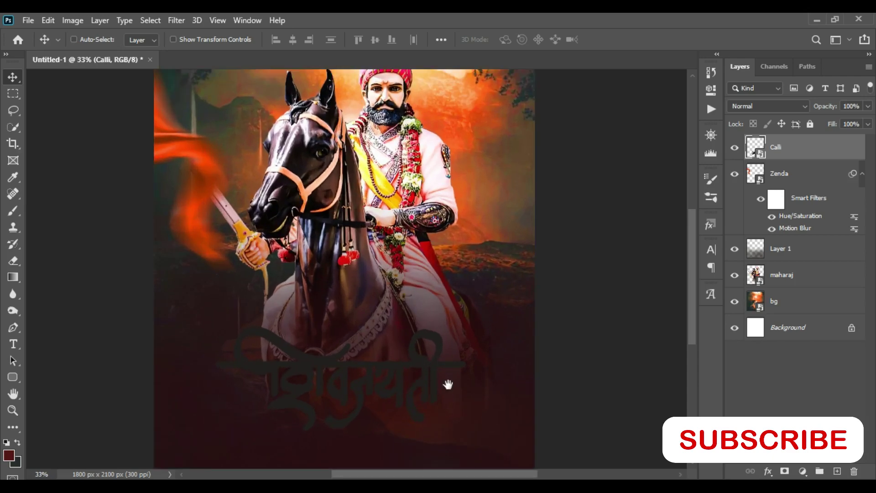
pyautogui.scroll(-3, 447, 384)
pyautogui.scroll(1, 431, 452)
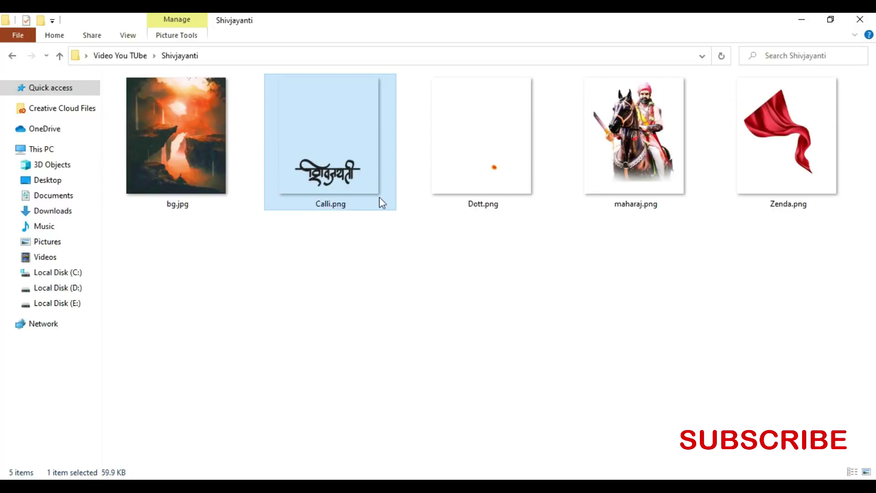
pyautogui.moveTo(510, 139); pyautogui.dragTo(353, 488)
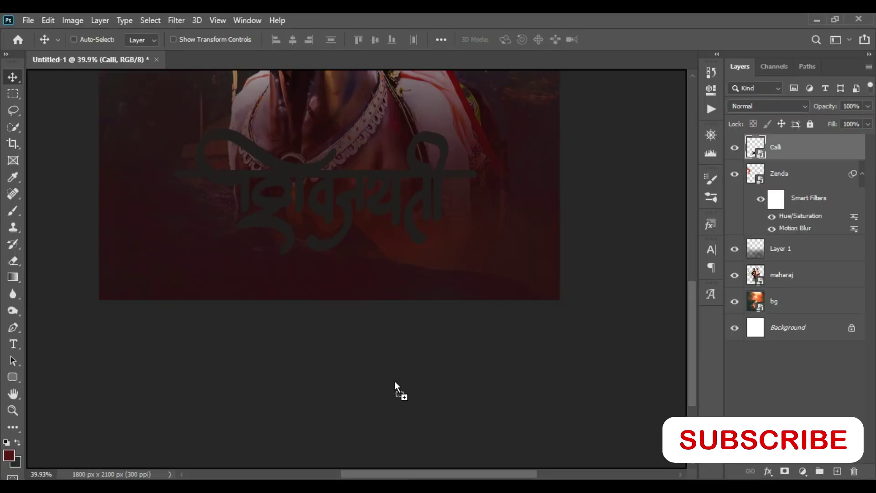
# Step: Place the orange Dott dot onto the top stroke of the Shivjayanti calligraphy
pyautogui.moveTo(354, 474); pyautogui.dragTo(404, 277)
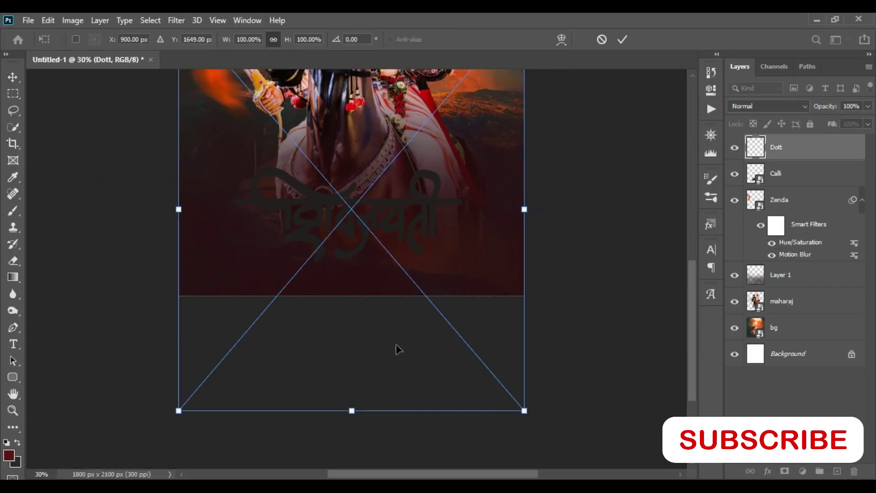
pyautogui.moveTo(397, 349)
pyautogui.mouseDown()
pyautogui.moveTo(390, 220)
pyautogui.moveTo(398, 232)
pyautogui.mouseUp()
pyautogui.press('Return')
pyautogui.scroll(3, 402, 196)
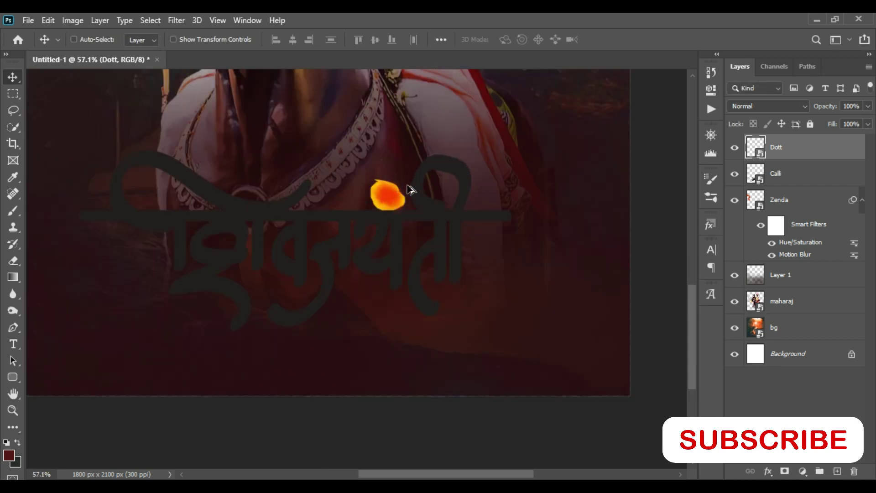
pyautogui.scroll(3, 393, 205)
pyautogui.scroll(2, 351, 219)
pyautogui.moveTo(348, 220); pyautogui.dragTo(351, 235)
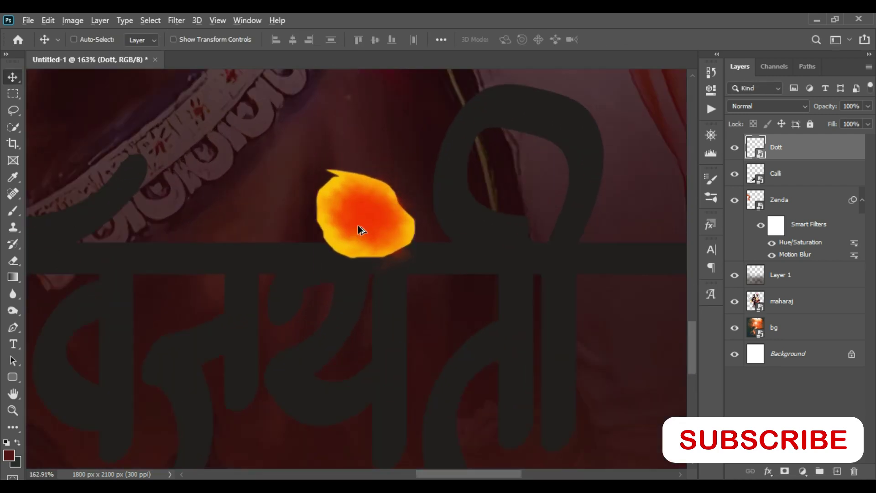
pyautogui.scroll(-5, 358, 229)
pyautogui.scroll(-1, 375, 253)
pyautogui.scroll(2, 381, 329)
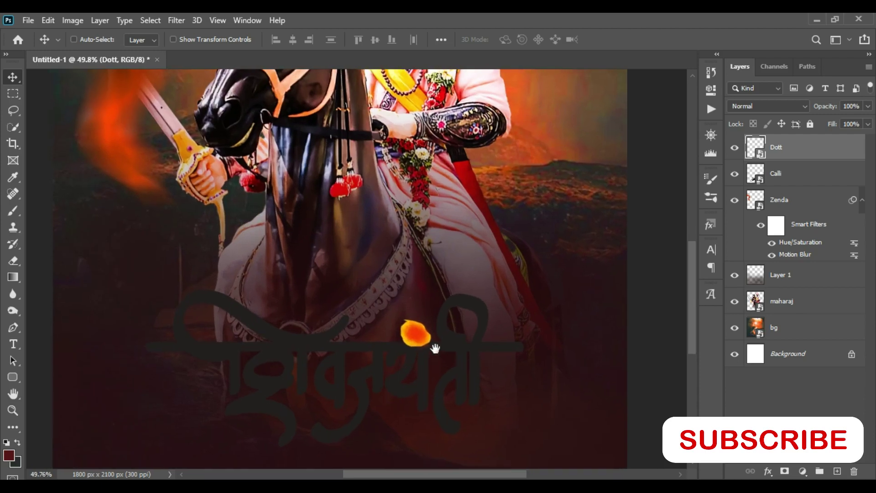
pyautogui.moveTo(434, 348); pyautogui.dragTo(420, 305)
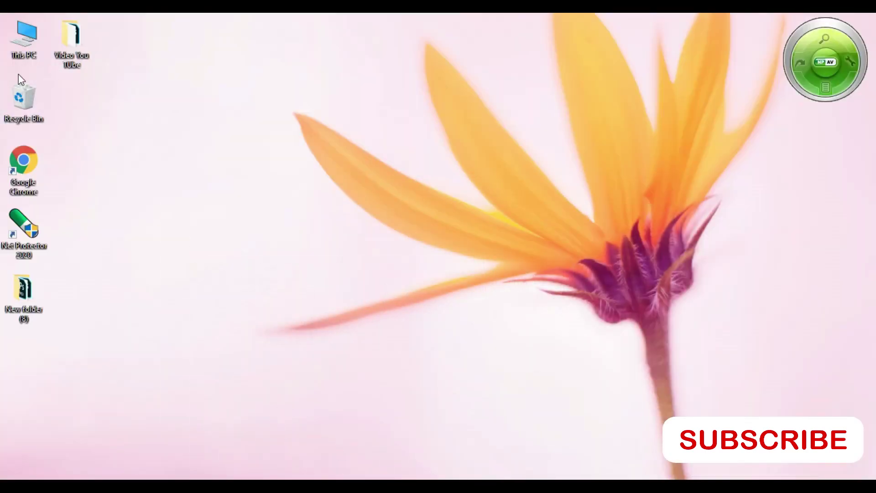
# Step: Browse to D:\design material\harsh\textures and drag out the crinkled gold texture JPG
pyautogui.doubleClick(19, 41)
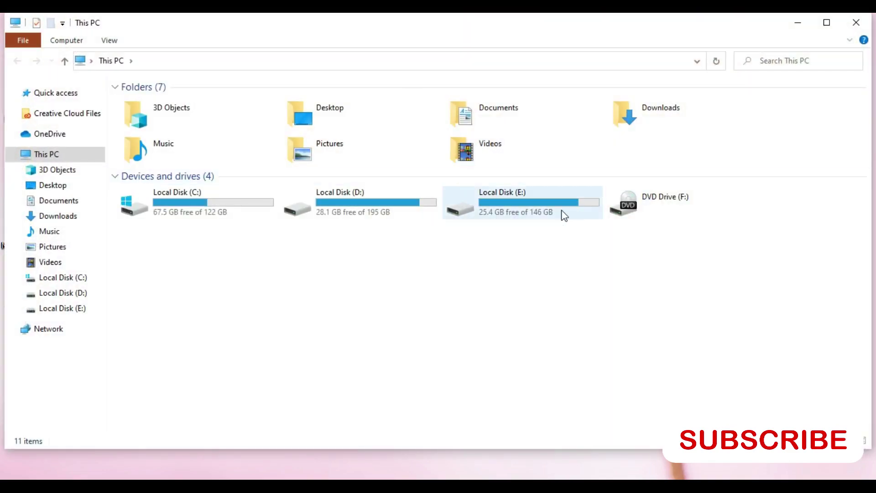
pyautogui.doubleClick(564, 215)
pyautogui.doubleClick(589, 36)
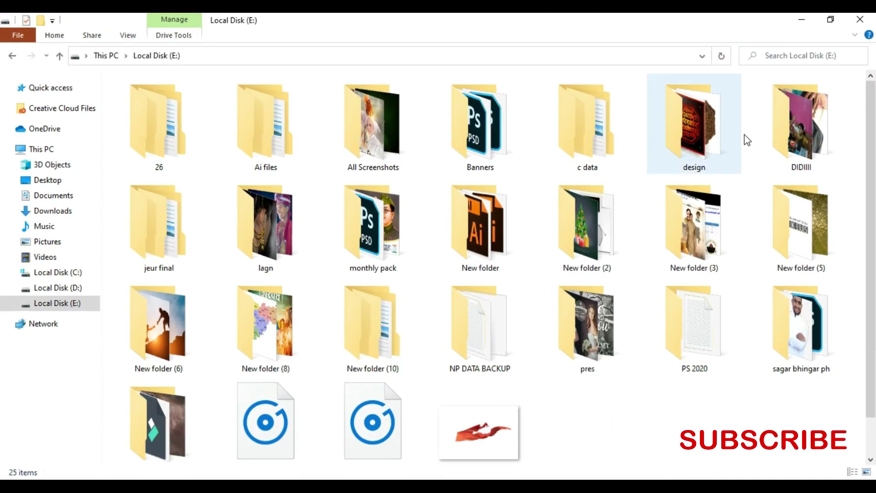
pyautogui.click(723, 166)
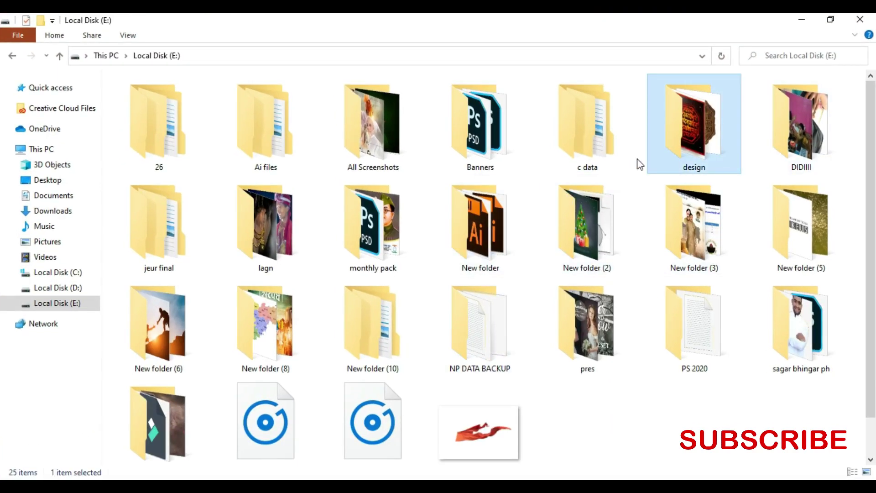
pyautogui.click(45, 288)
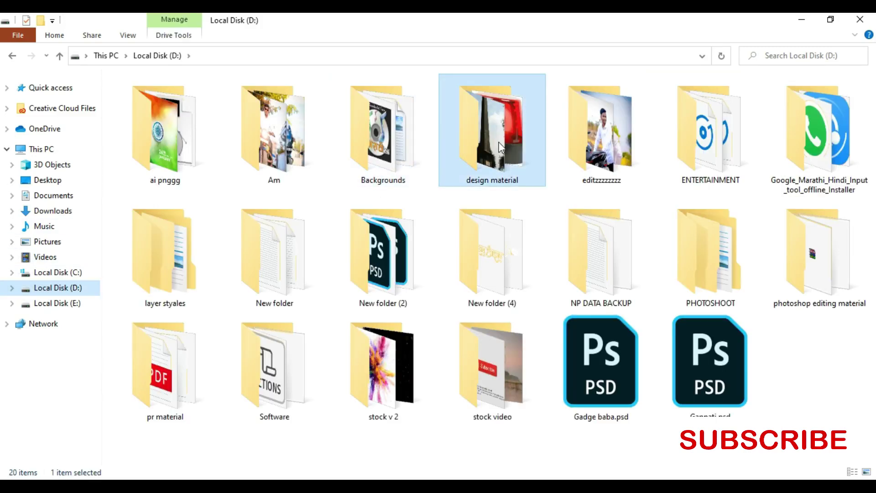
pyautogui.doubleClick(490, 130)
pyautogui.doubleClick(691, 320)
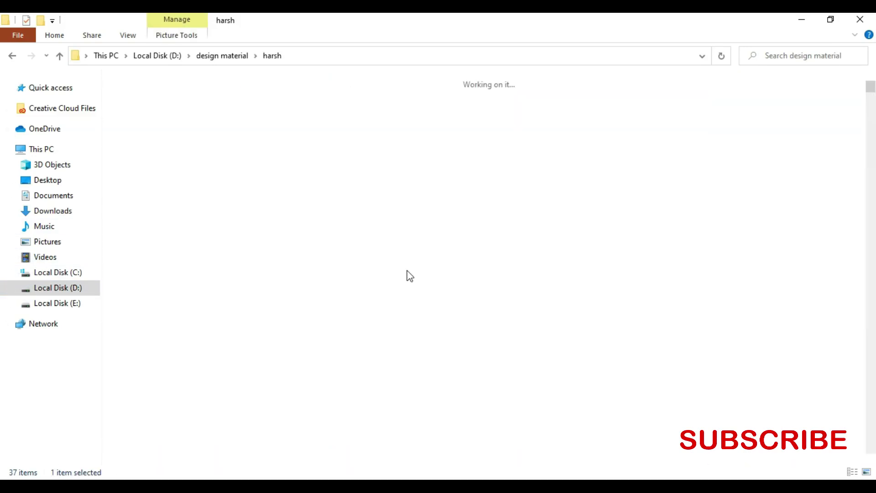
pyautogui.scroll(-5, 409, 275)
pyautogui.doubleClick(221, 233)
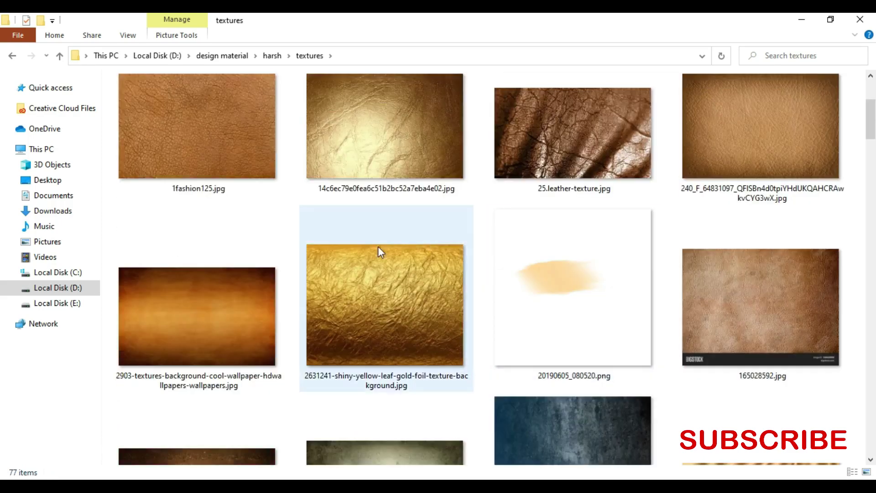
pyautogui.moveTo(393, 133); pyautogui.dragTo(365, 474)
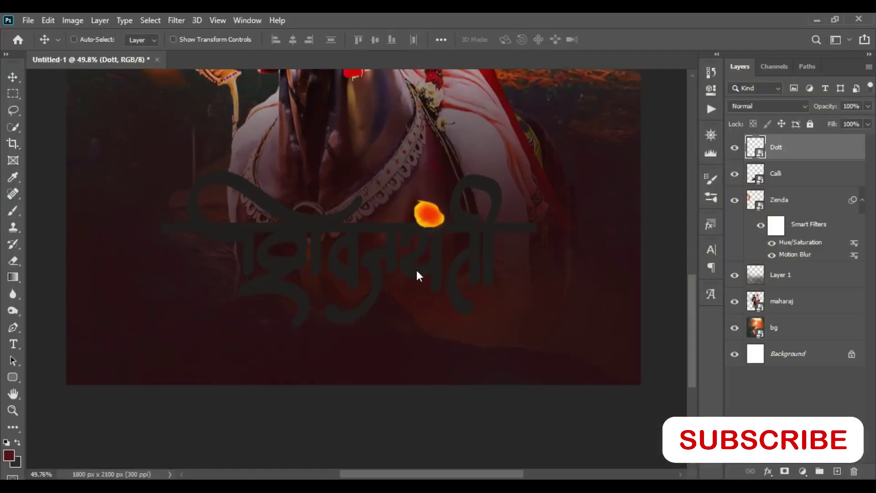
# Step: Place the gold texture over the title and move its layer directly above Calli
pyautogui.moveTo(365, 474); pyautogui.dragTo(402, 301)
pyautogui.moveTo(401, 355); pyautogui.dragTo(407, 327)
pyautogui.press('Return')
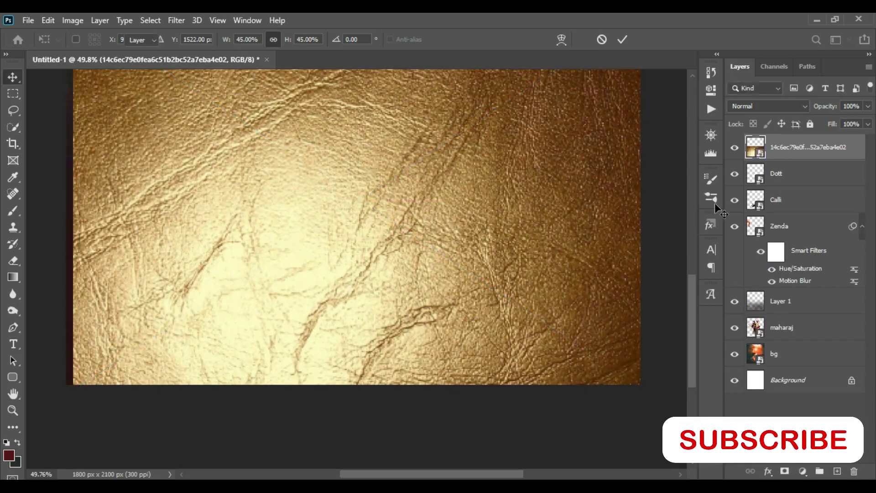
pyautogui.moveTo(812, 151); pyautogui.dragTo(813, 192)
# Step: Clip the gold texture to Calli and shift it to cover the lettering
pyautogui.rightClick(814, 179)
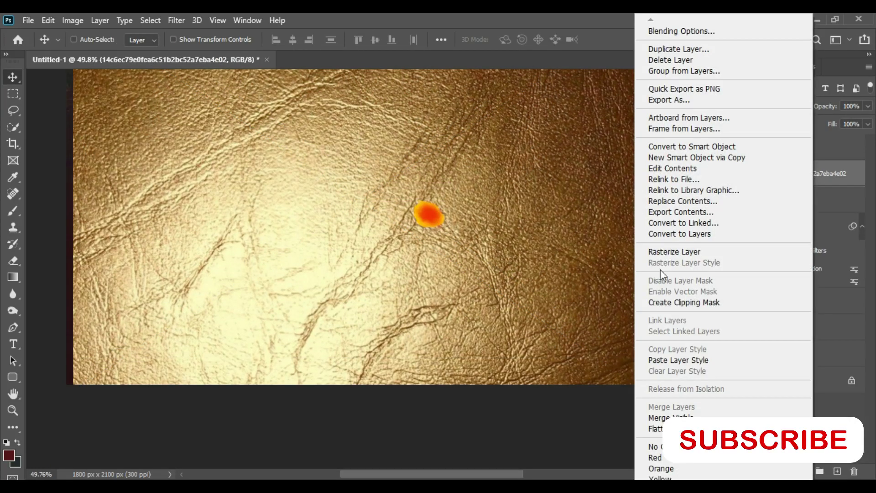
pyautogui.click(693, 302)
pyautogui.scroll(-3, 405, 340)
pyautogui.moveTo(404, 340); pyautogui.dragTo(417, 327)
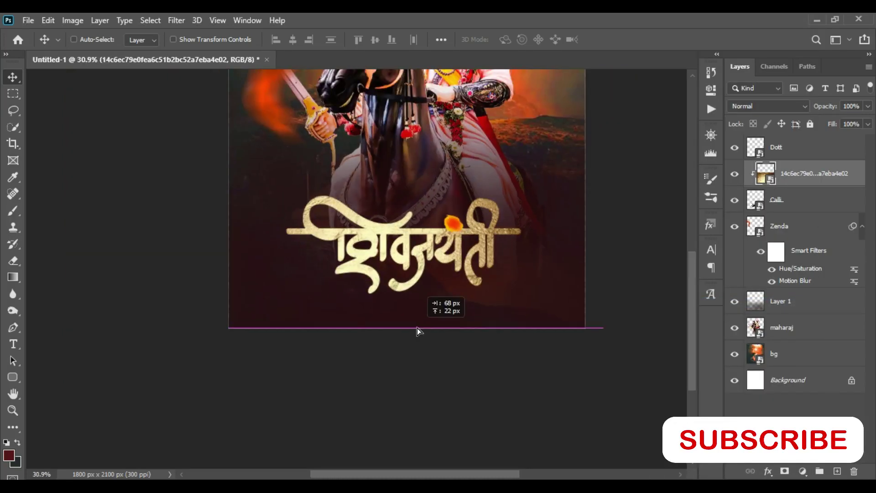
pyautogui.scroll(-2, 441, 266)
pyautogui.scroll(2, 449, 330)
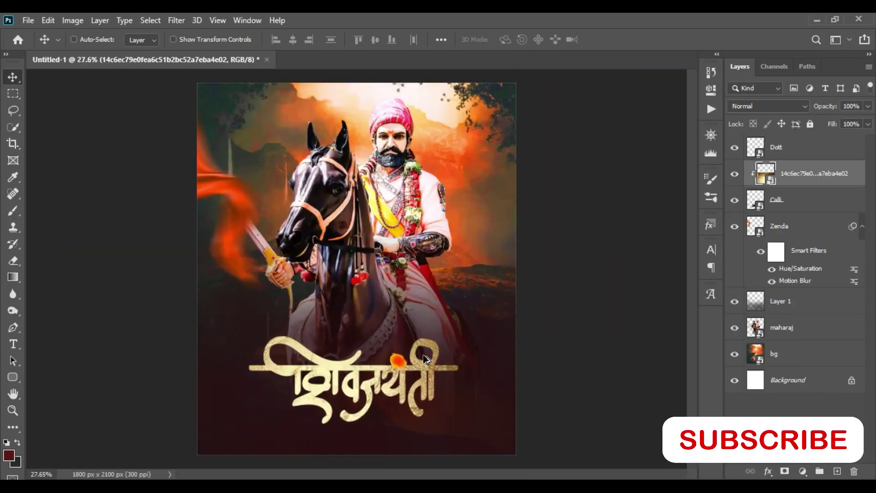
pyautogui.scroll(2, 460, 349)
pyautogui.scroll(1, 453, 276)
pyautogui.scroll(-3, 430, 289)
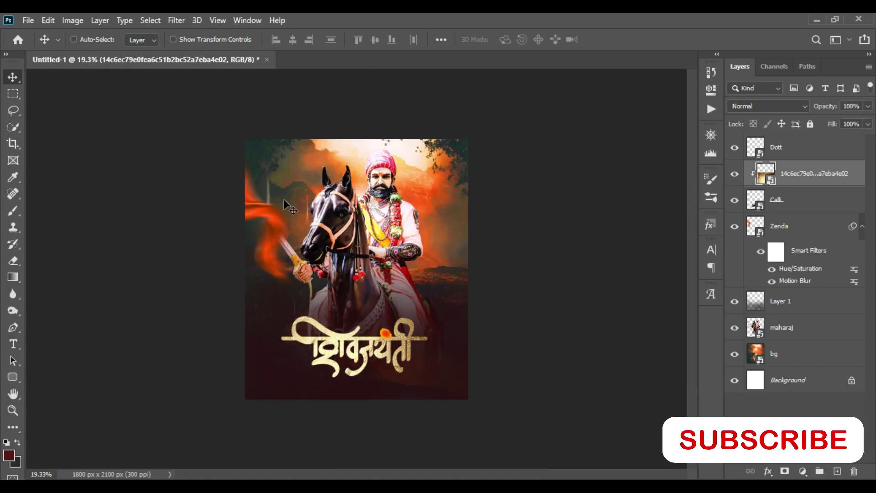
pyautogui.scroll(2, 404, 401)
# Step: Convert '2020 लवकरच..!' to ShreeDev0714 text in the converter and cut the result
pyautogui.moveTo(468, 392); pyautogui.dragTo(455, 234)
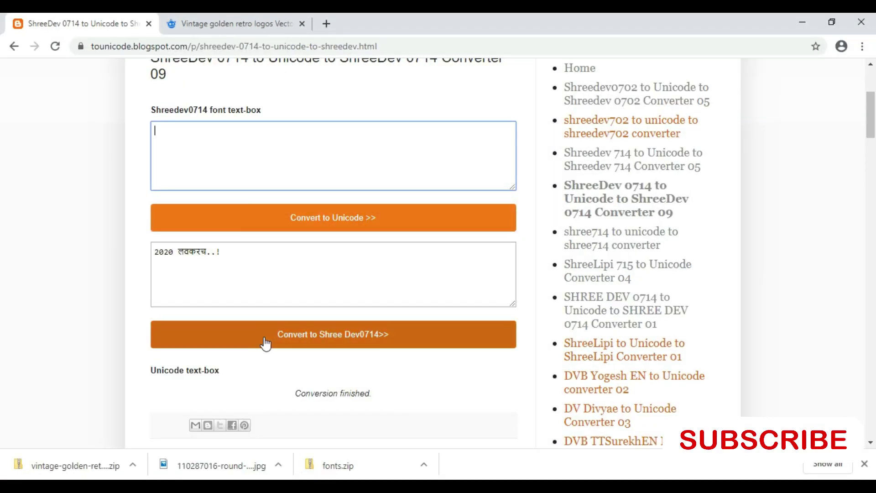
pyautogui.click(264, 340)
pyautogui.moveTo(249, 176); pyautogui.dragTo(29, 133)
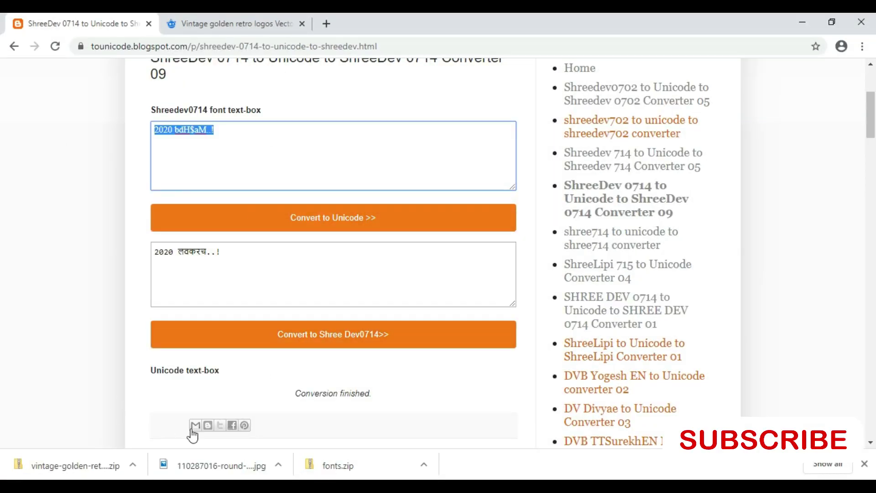
pyautogui.hotkey('ctrl', 'x')
pyautogui.click(803, 22)
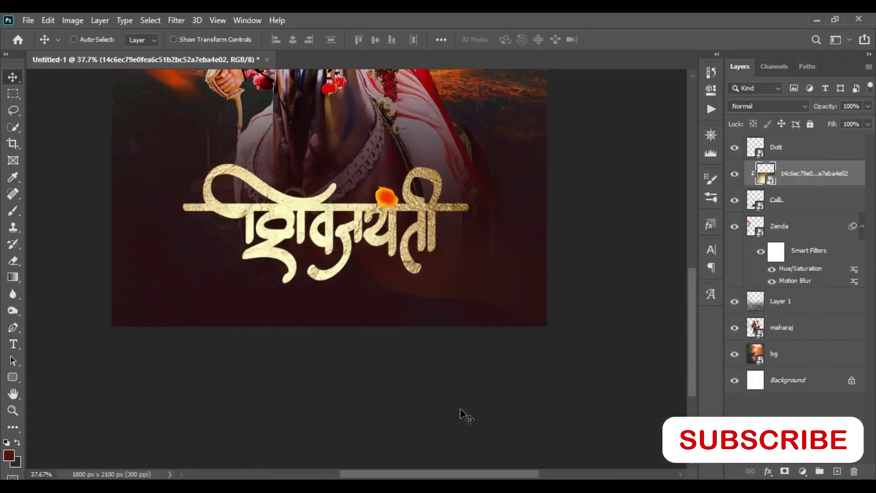
# Step: Paste the converted tagline as #ffffff text, centred beneath the gold title
pyautogui.click(13, 347)
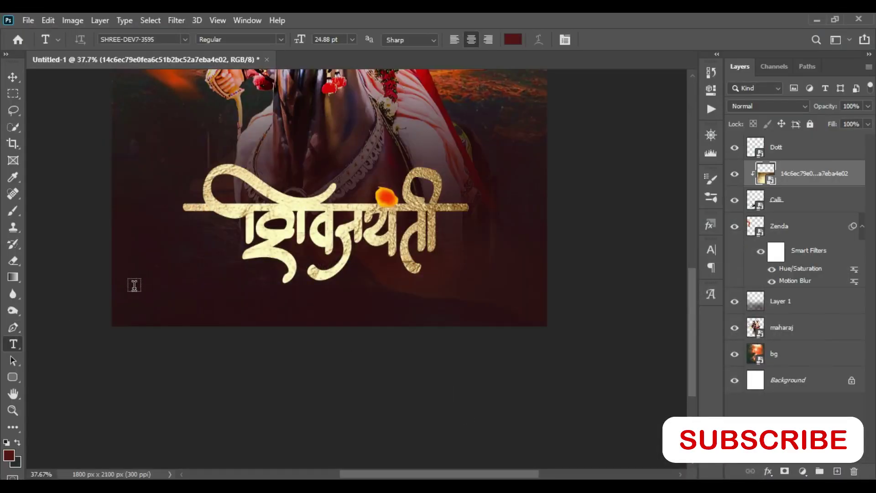
pyautogui.click(135, 287)
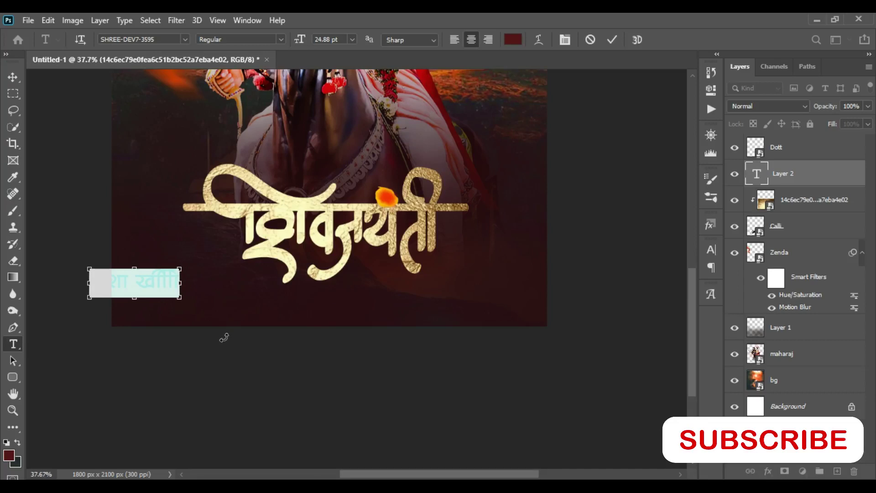
pyautogui.press('BackSpace')
pyautogui.hotkey('ctrl', 'v')
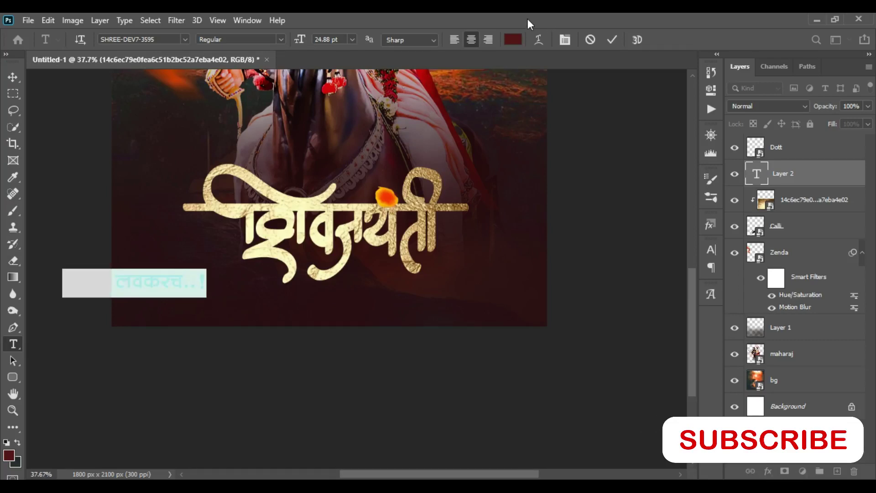
pyautogui.click(513, 40)
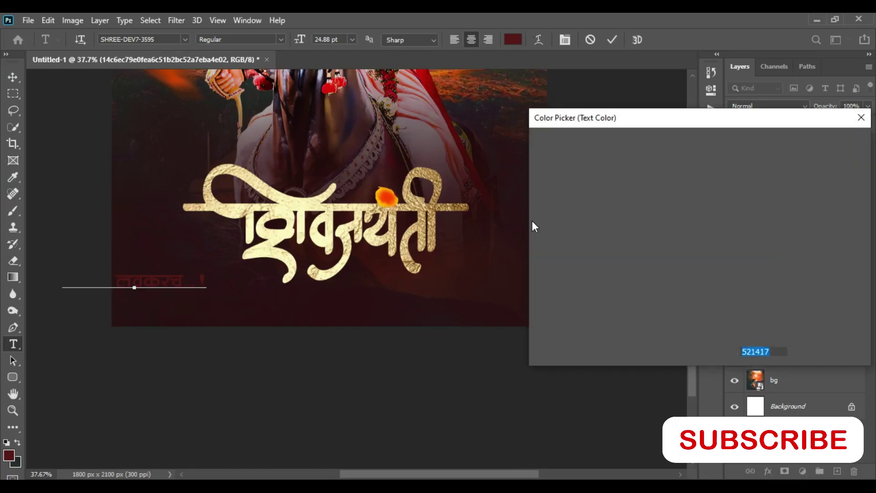
pyautogui.write('ffffff')
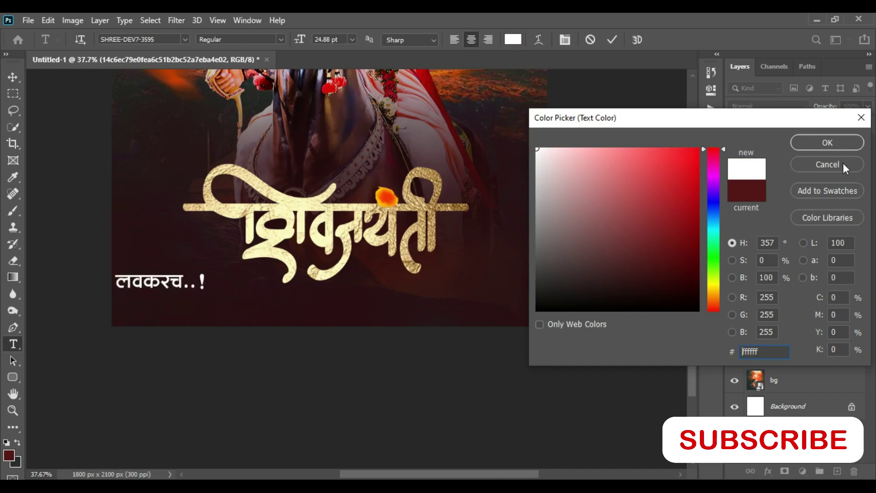
pyautogui.click(837, 144)
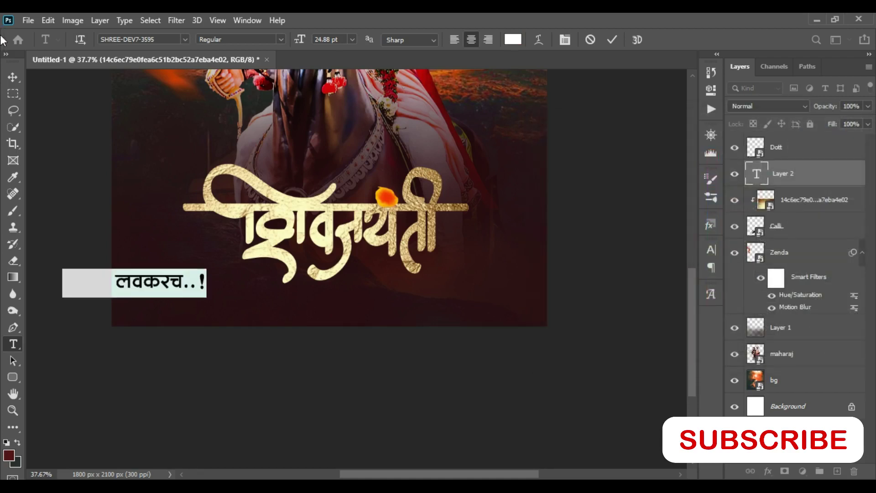
pyautogui.click(12, 78)
pyautogui.moveTo(137, 252); pyautogui.dragTo(338, 267)
# Step: Duplicate the tagline below itself, replace its text with periods, and centre the dotted row
pyautogui.scroll(3, 349, 310)
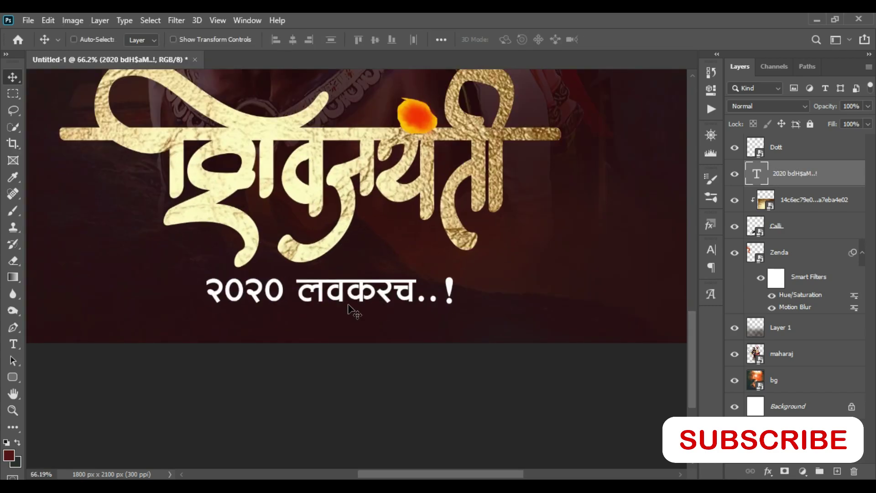
pyautogui.moveTo(349, 300); pyautogui.dragTo(99, 347)
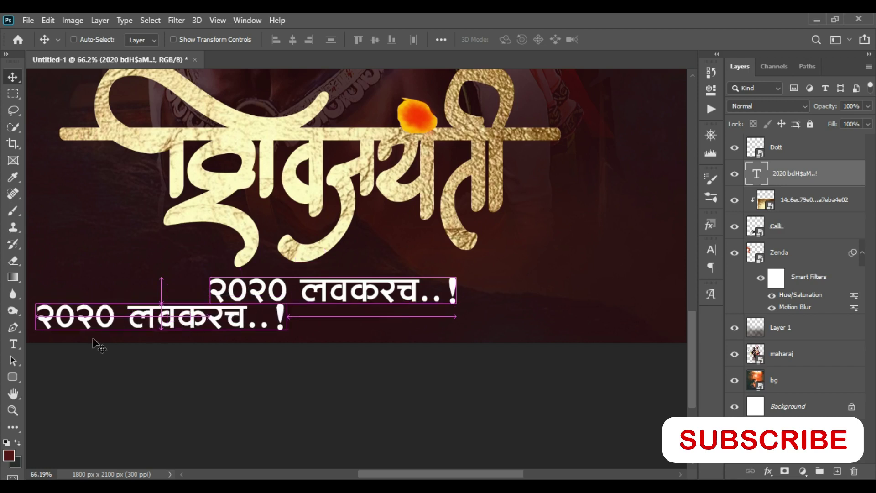
pyautogui.press('t')
pyautogui.click(110, 311)
pyautogui.hotkey('ctrl', 'a')
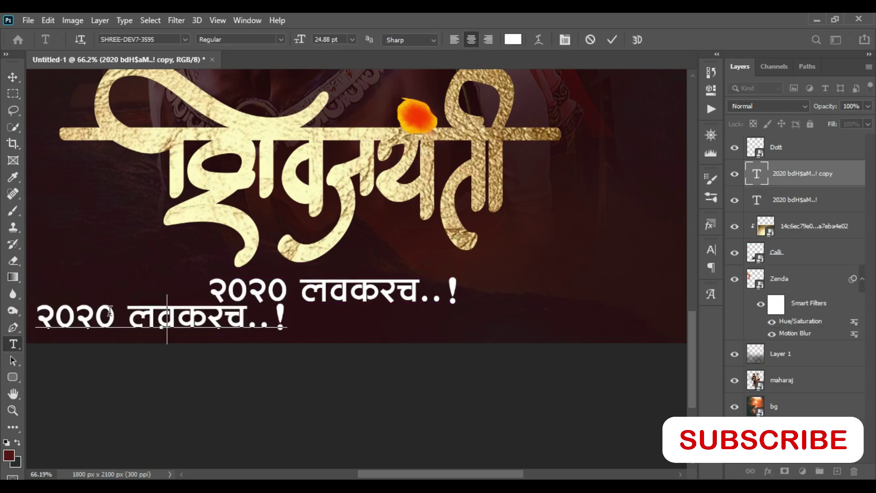
pyautogui.press('BackSpace')
pyautogui.write('......................')
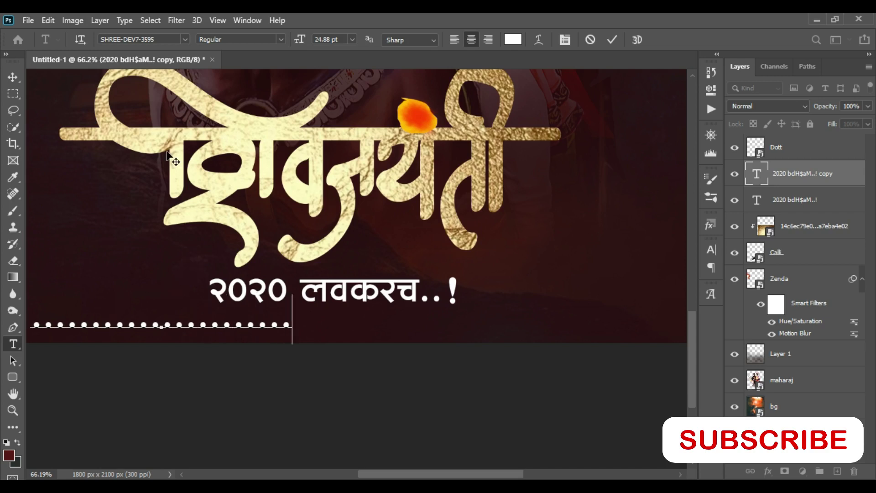
pyautogui.write('........................')
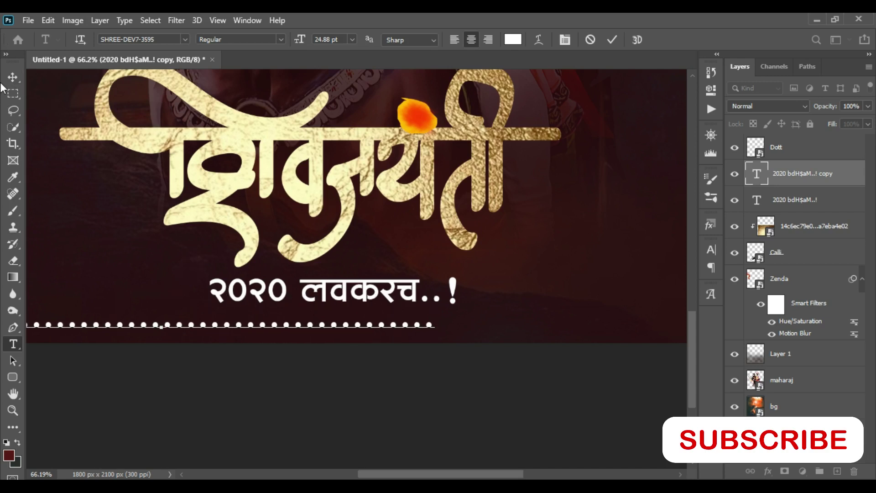
pyautogui.click(13, 77)
pyautogui.scroll(-2, 297, 338)
pyautogui.moveTo(296, 332); pyautogui.dragTo(322, 325)
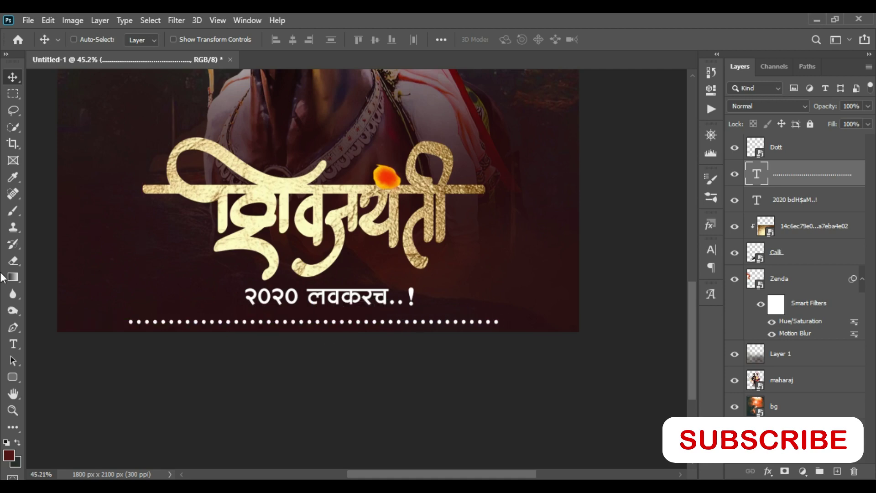
# Step: Rasterize the dots layer and erase its leftmost dots to fade the row
pyautogui.click(13, 260)
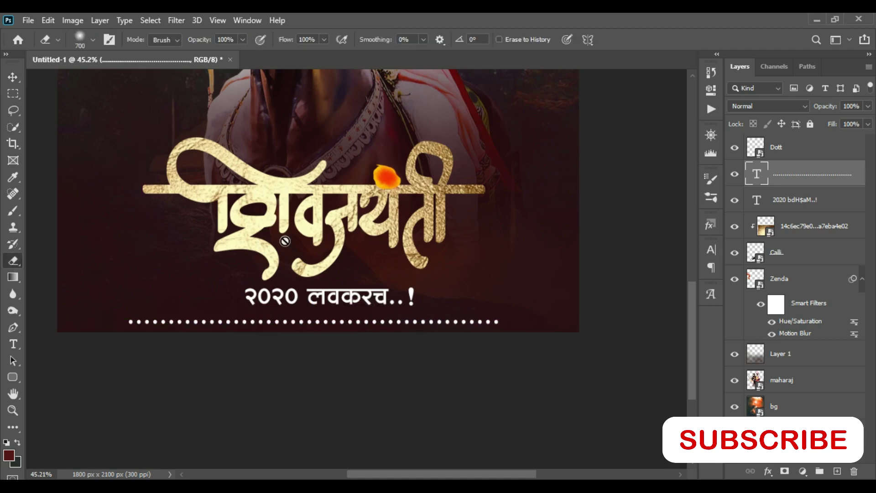
pyautogui.rightClick(828, 183)
pyautogui.click(761, 221)
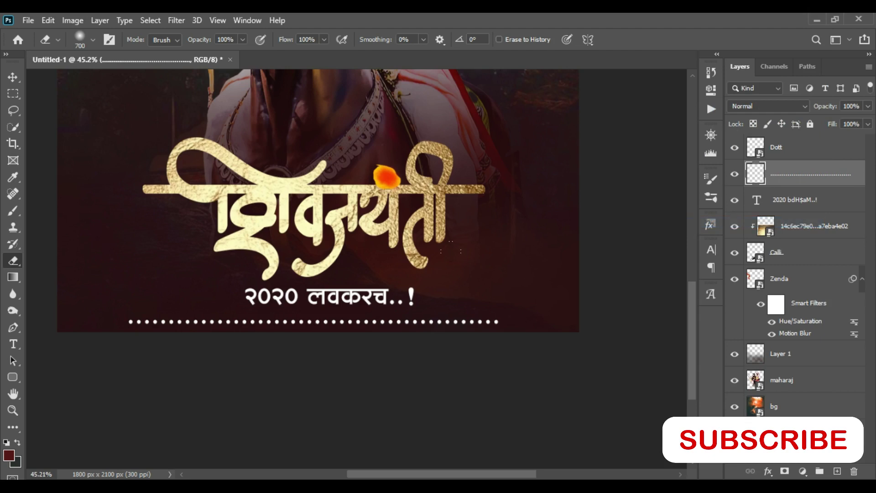
pyautogui.moveTo(74, 233); pyautogui.dragTo(63, 263)
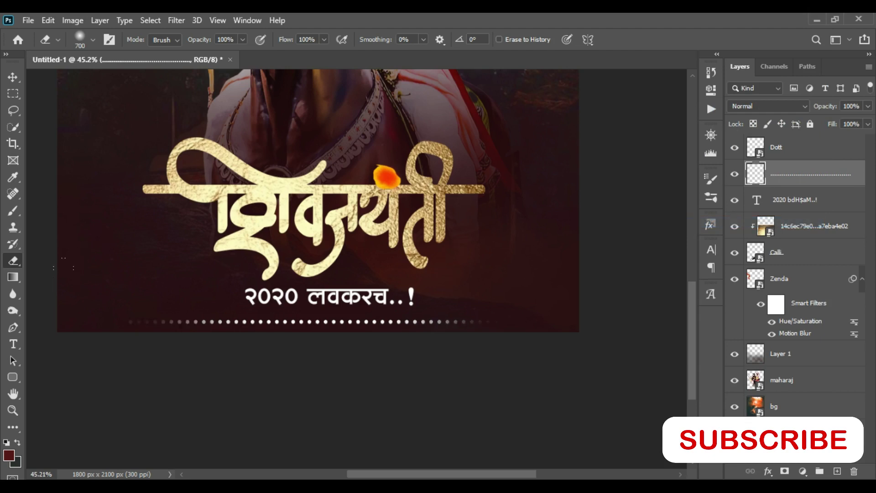
pyautogui.press('v')
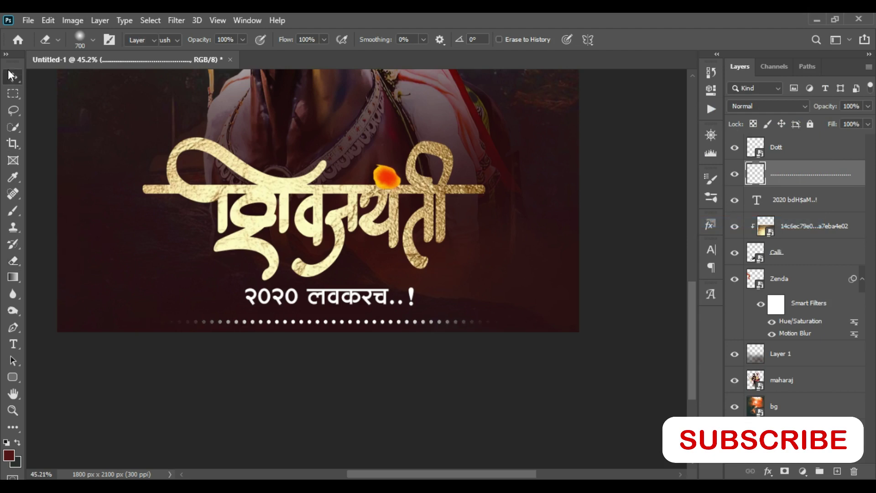
# Step: Duplicate the dot row just below the original and shorten the copy to 69.5% width
pyautogui.scroll(2, 333, 334)
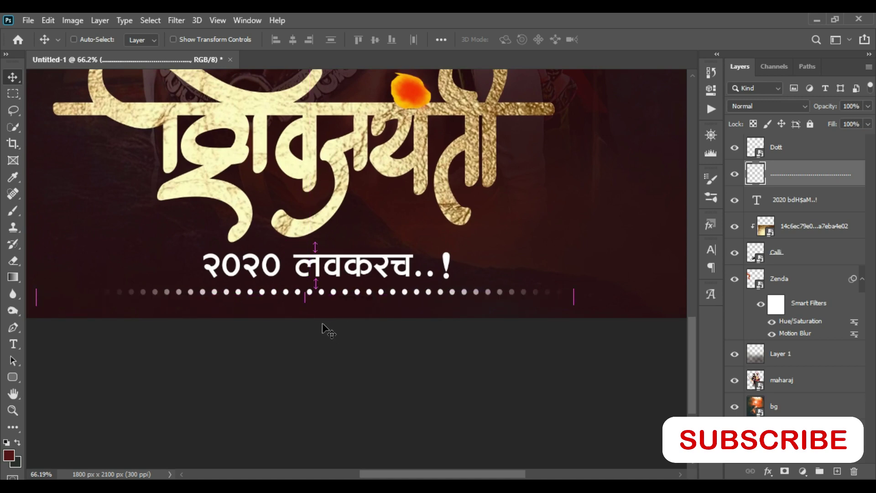
pyautogui.scroll(1, 330, 329)
pyautogui.scroll(1, 314, 320)
pyautogui.scroll(1, 297, 308)
pyautogui.moveTo(292, 307); pyautogui.dragTo(299, 316)
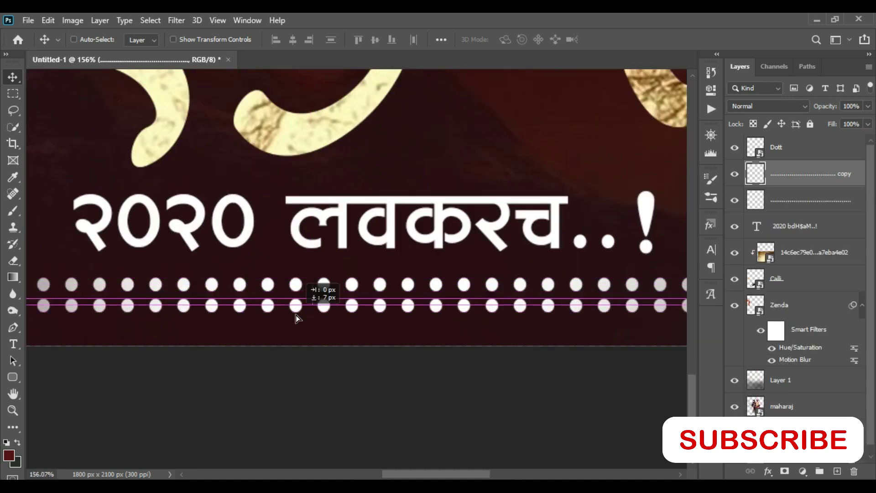
pyautogui.hotkey('ctrl', 'j')
pyautogui.scroll(-4, 301, 313)
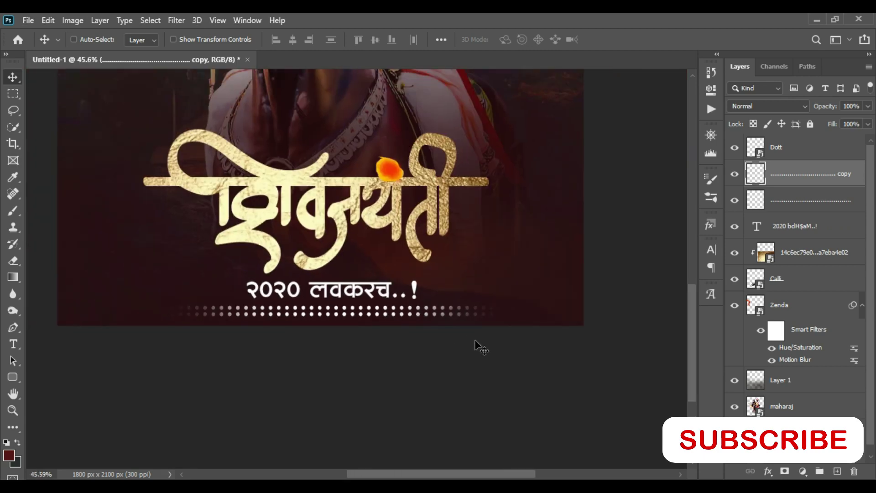
pyautogui.hotkey('ctrl', 't')
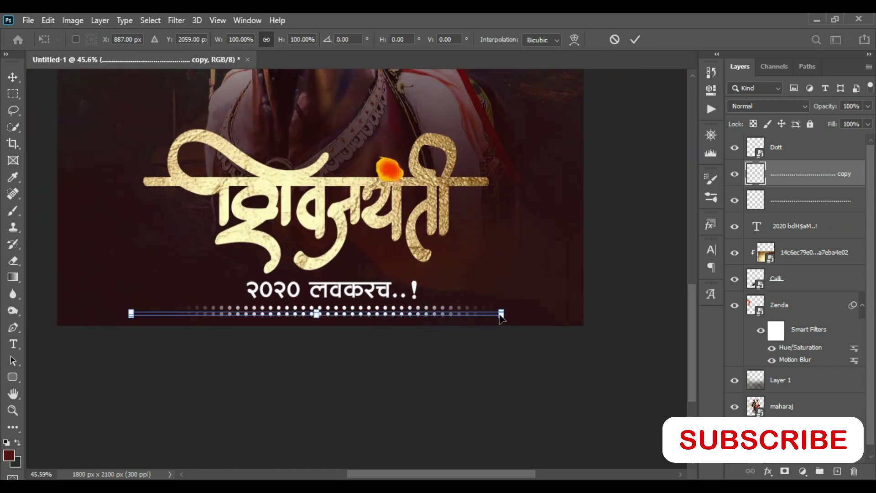
pyautogui.moveTo(502, 314); pyautogui.dragTo(430, 314)
pyautogui.press('Return')
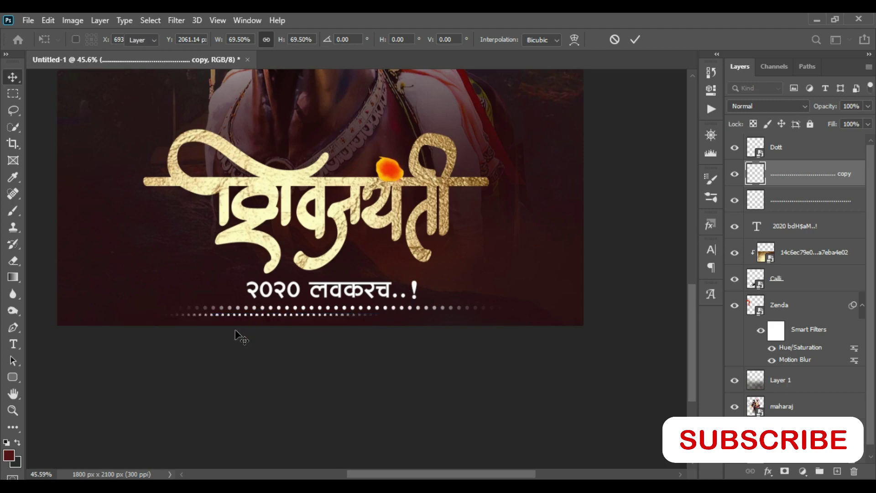
pyautogui.scroll(-2, 393, 316)
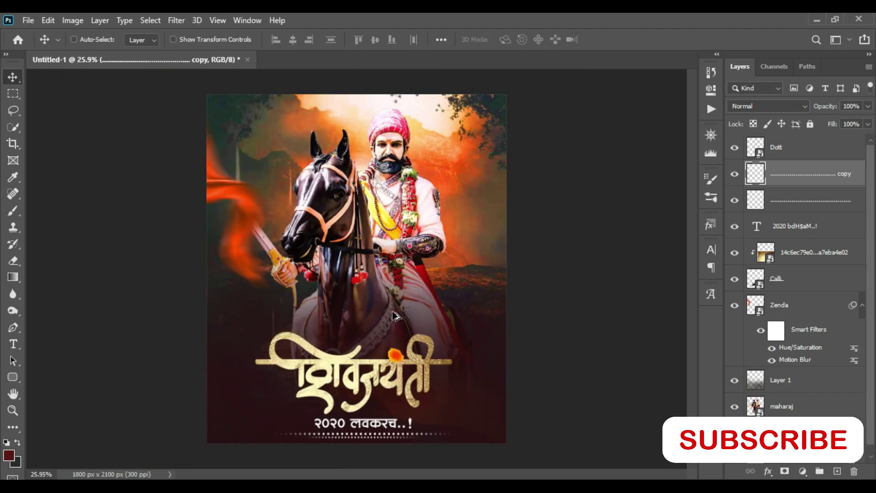
pyautogui.scroll(-1, 165, 295)
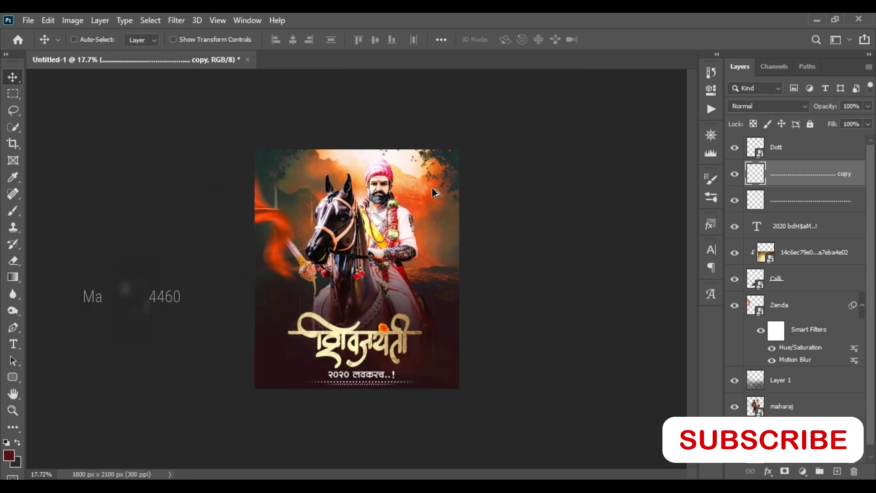
pyautogui.scroll(1, 137, 294)
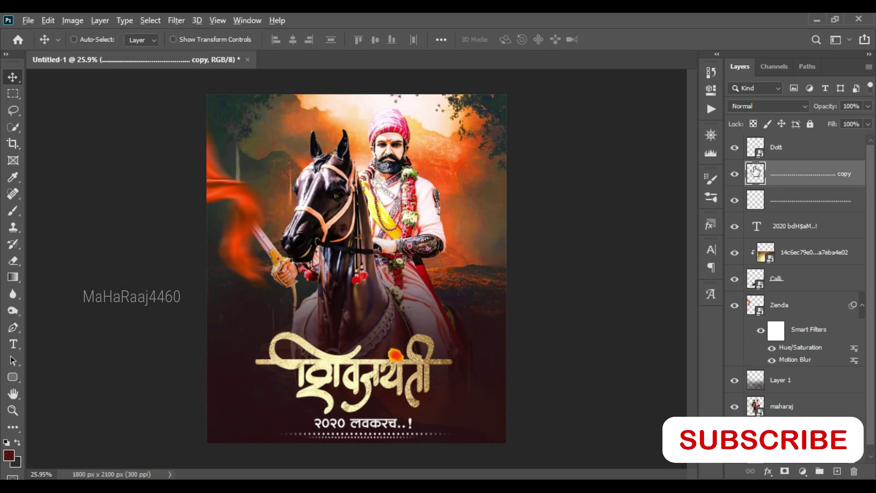
pyautogui.click(807, 153)
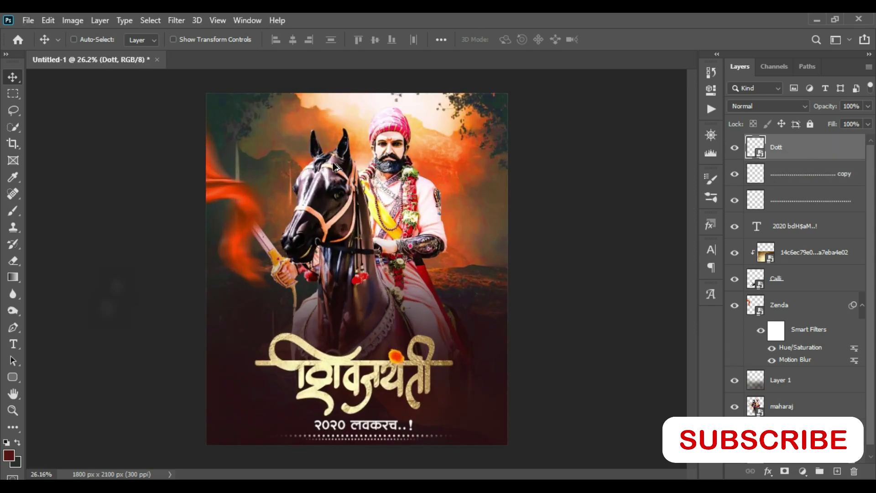
# Step: Add a Color Lookup adjustment layer at the top of the layer stack
pyautogui.scroll(-1, 401, 246)
pyautogui.scroll(1, 402, 247)
pyautogui.scroll(-1, 402, 246)
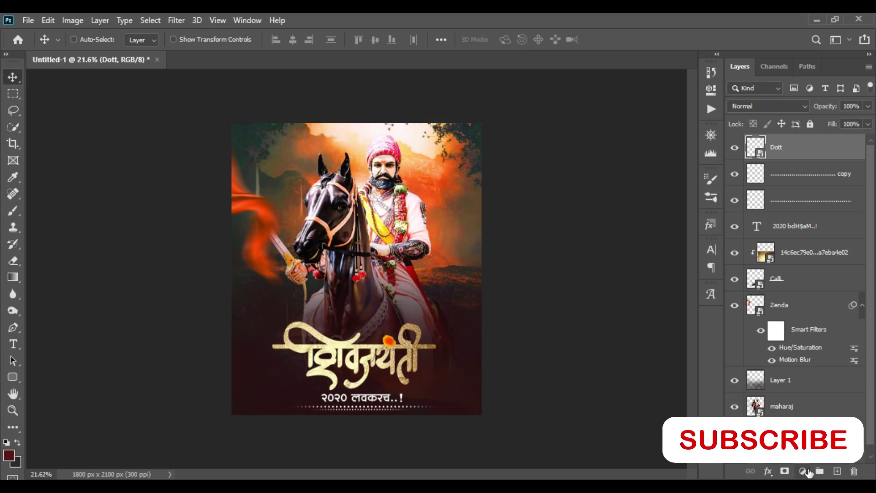
pyautogui.click(804, 471)
pyautogui.click(827, 398)
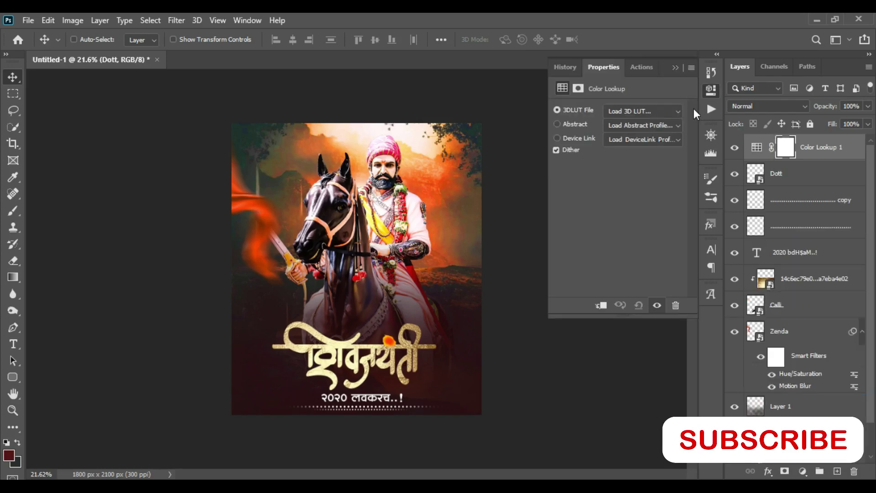
# Step: Preview the 3DLUT presets and settle on Crisp_Warm.look
pyautogui.click(643, 110)
pyautogui.click(639, 156)
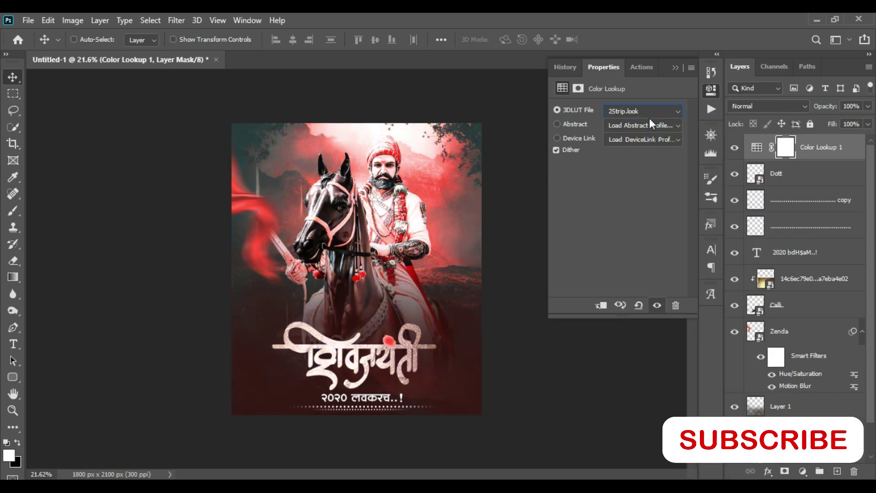
pyautogui.press('Down')
pyautogui.press('Down')
pyautogui.press('Down')
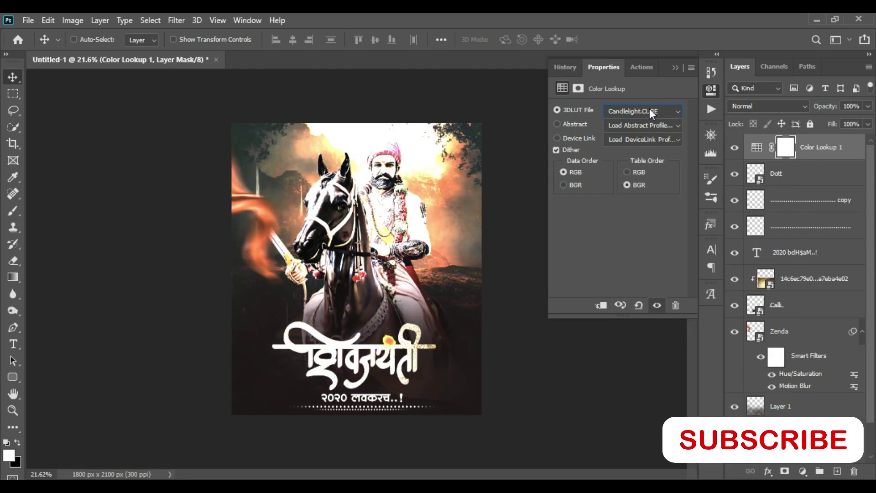
pyautogui.press('Down')
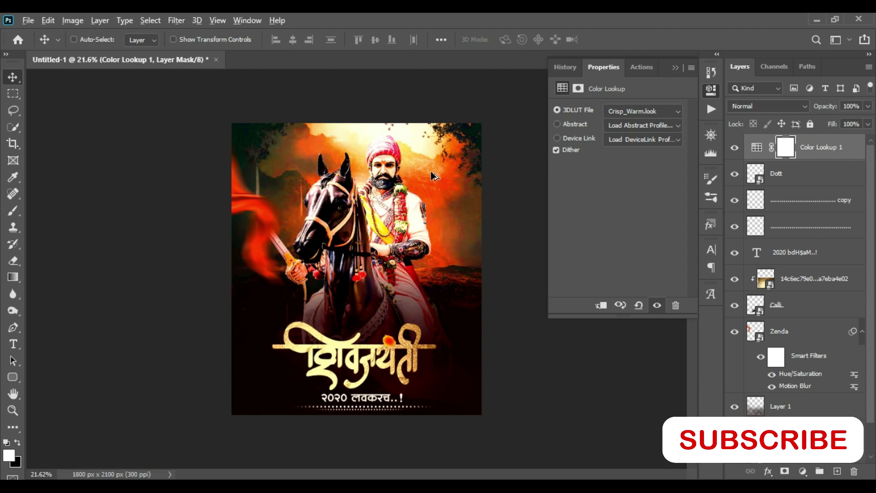
pyautogui.scroll(2, 432, 175)
pyautogui.scroll(2, 429, 159)
pyautogui.scroll(2, 425, 137)
pyautogui.scroll(-2, 416, 124)
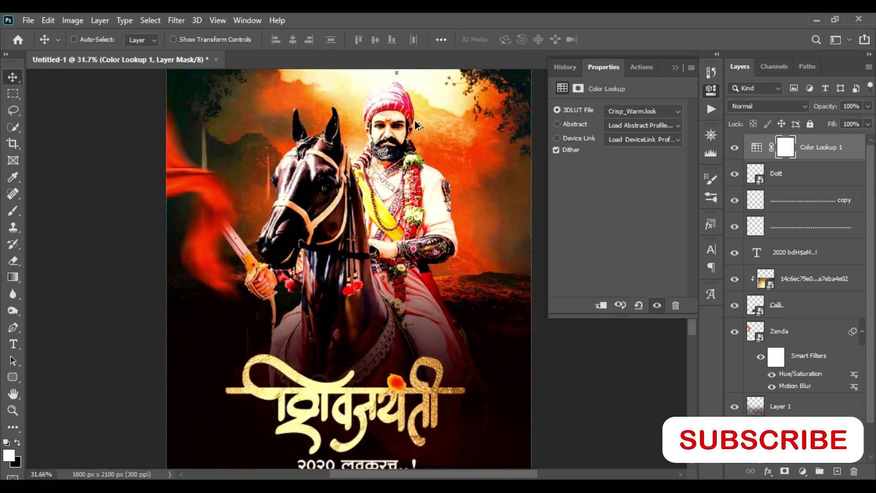
pyautogui.scroll(-1, 416, 124)
pyautogui.scroll(-1, 417, 128)
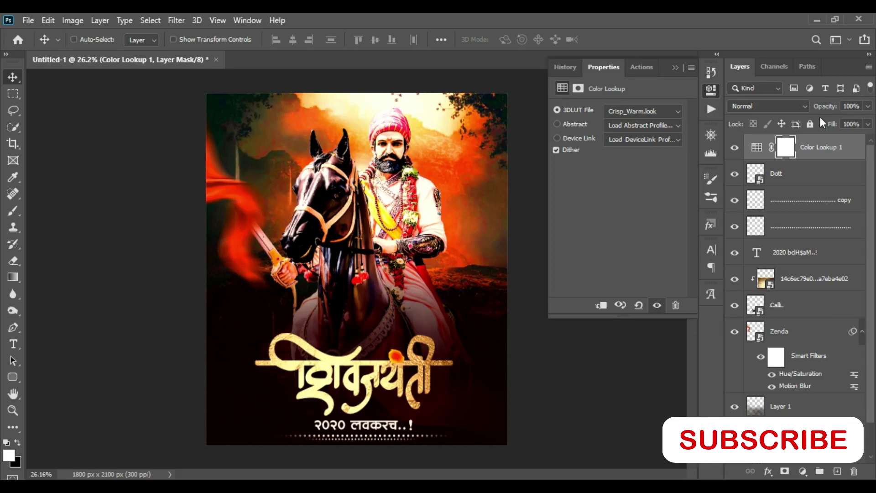
pyautogui.scroll(1, 346, 315)
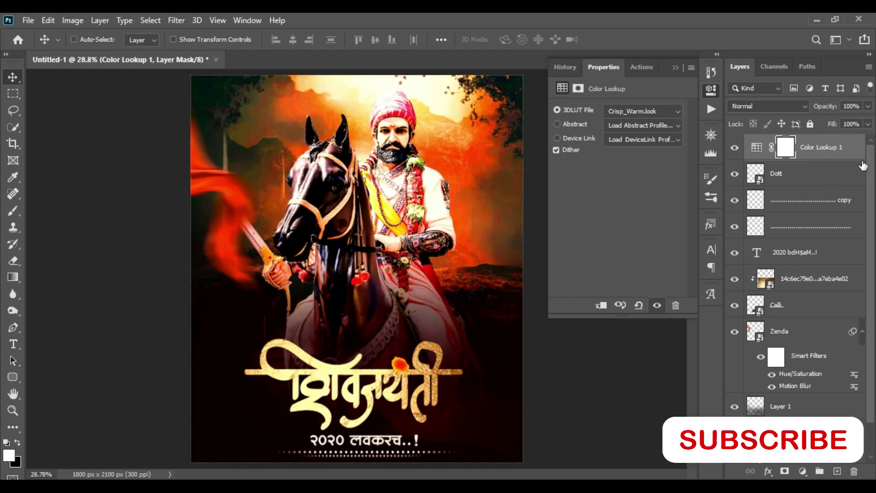
# Step: Create a new layer with the 300 px logo brush and #ffffff foreground colour
pyautogui.click(836, 472)
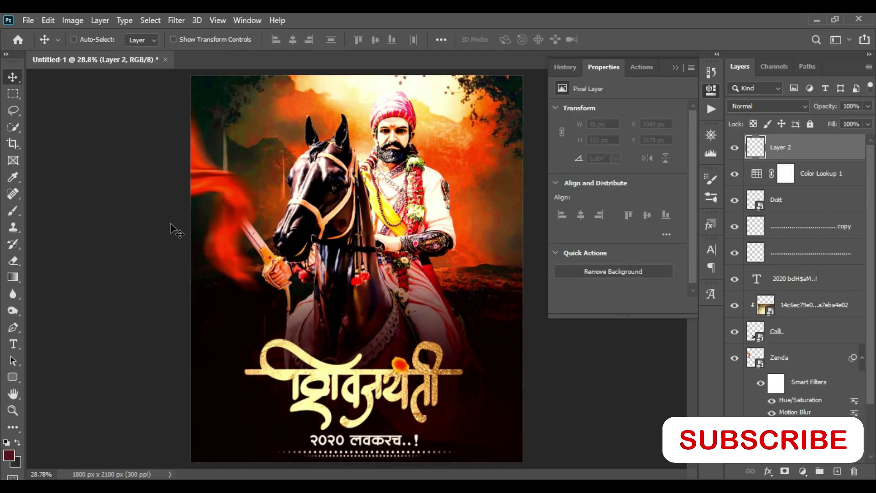
pyautogui.click(23, 210)
pyautogui.rightClick(246, 112)
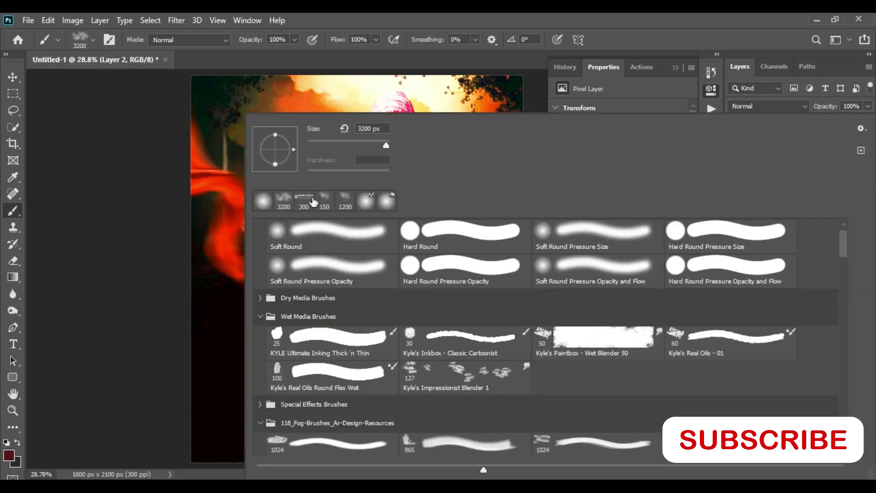
pyautogui.click(313, 202)
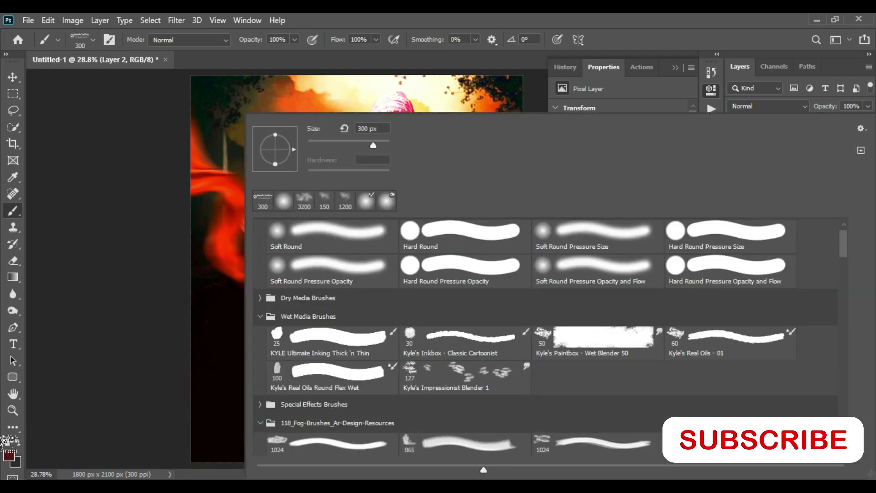
pyautogui.click(2, 454)
pyautogui.click(8, 456)
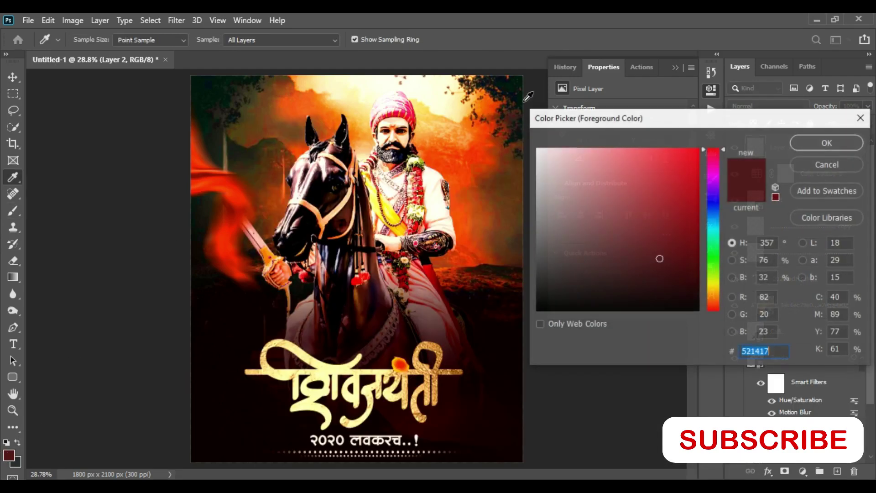
pyautogui.write('ffffff')
pyautogui.click(810, 142)
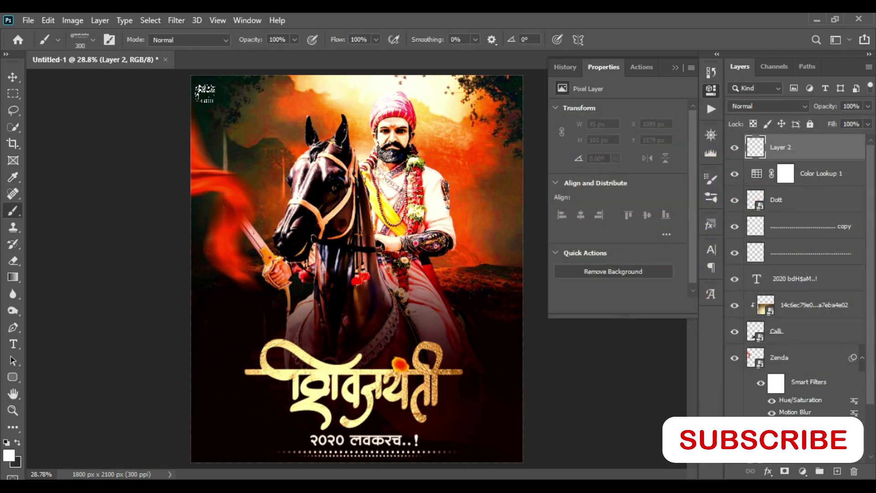
# Step: Stamp the white logo watermark in the poster's top-left corner
pyautogui.press(']')
pyautogui.press('[')
pyautogui.click(204, 90)
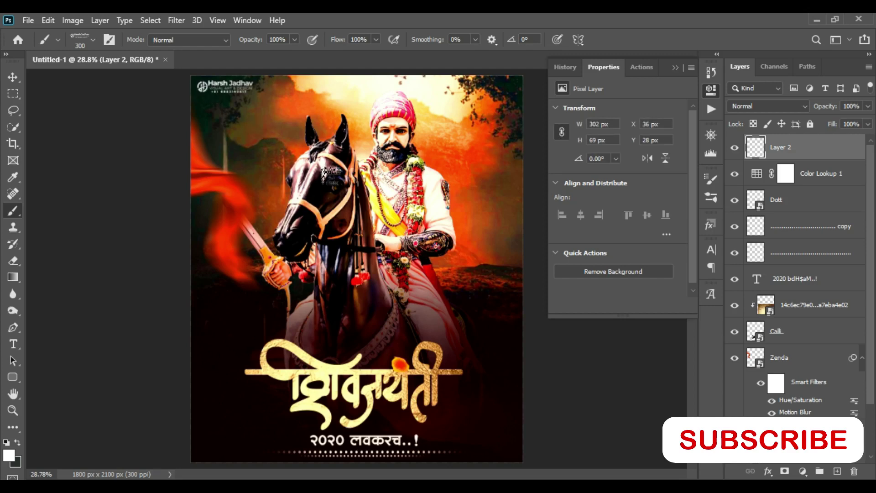
pyautogui.scroll(3, 281, 119)
pyautogui.moveTo(279, 115); pyautogui.dragTo(220, 218)
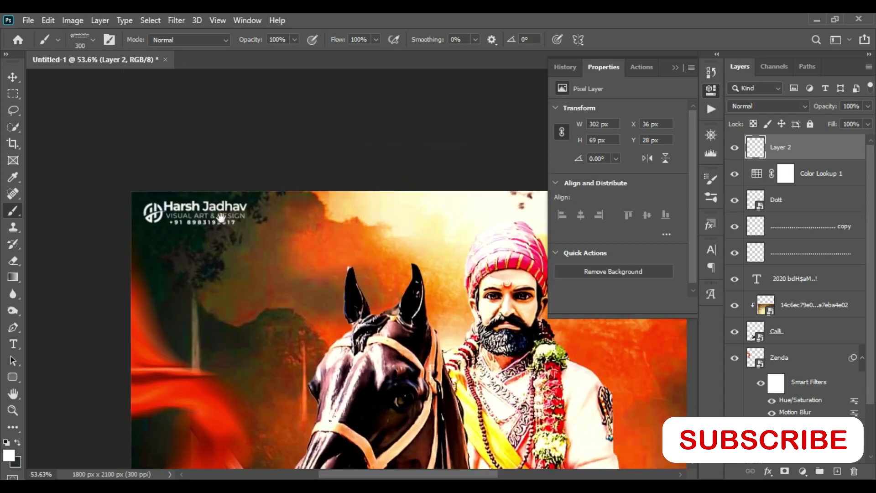
pyautogui.scroll(-3, 269, 182)
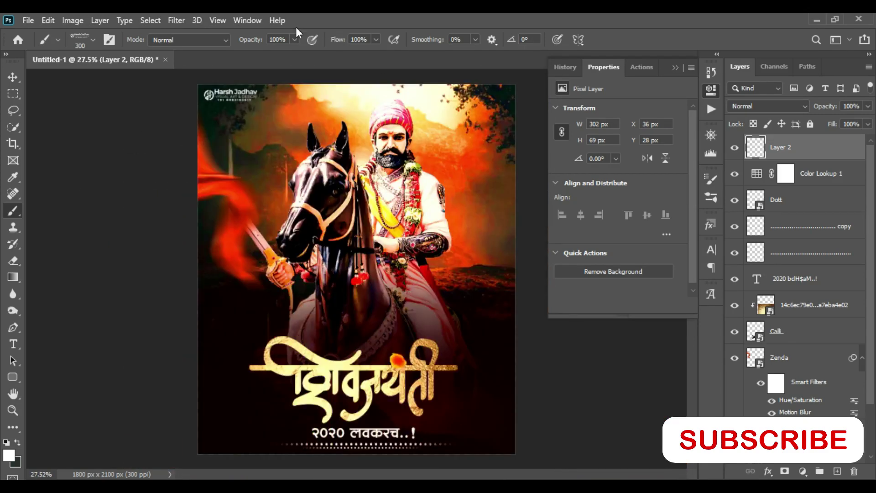
# Step: Lower brush opacity to 56% and stamp a fainter logo over the rider's robe
pyautogui.moveTo(255, 43); pyautogui.dragTo(242, 44)
pyautogui.click(430, 319)
pyautogui.hotkey('ctrl', '-')
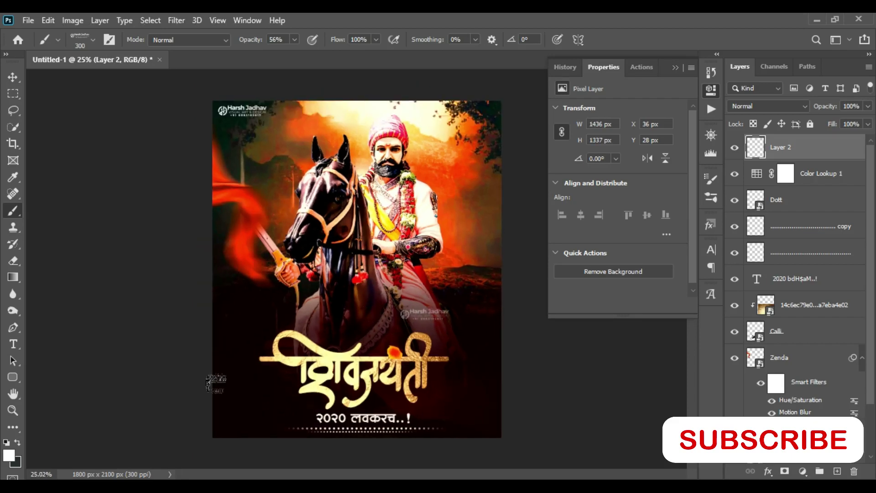
pyautogui.hotkey('ctrl', '0')
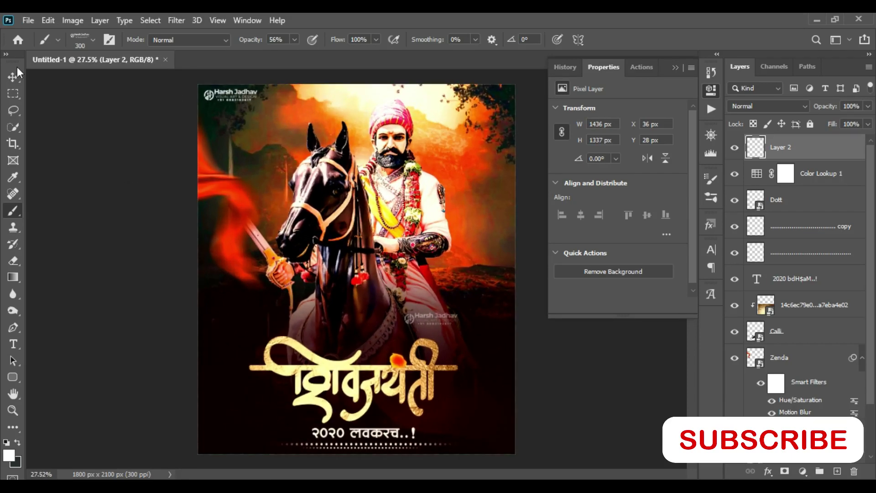
pyautogui.click(13, 77)
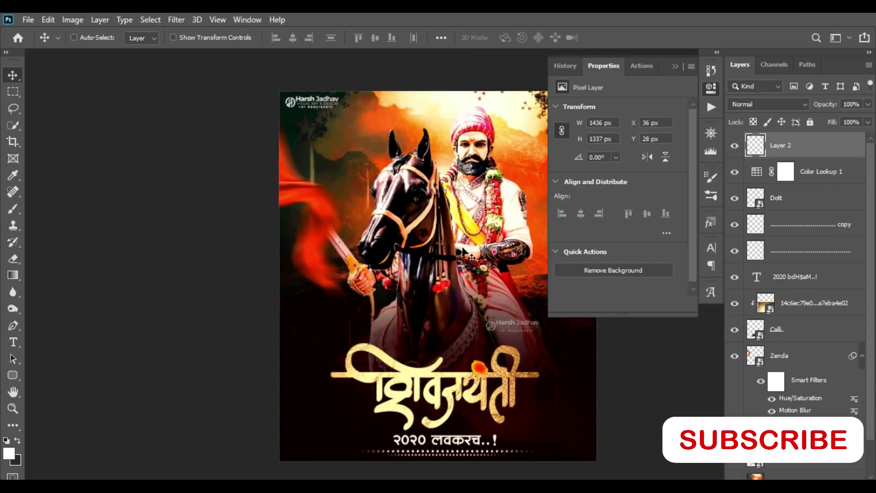
pyautogui.press('f')
pyautogui.press('f')
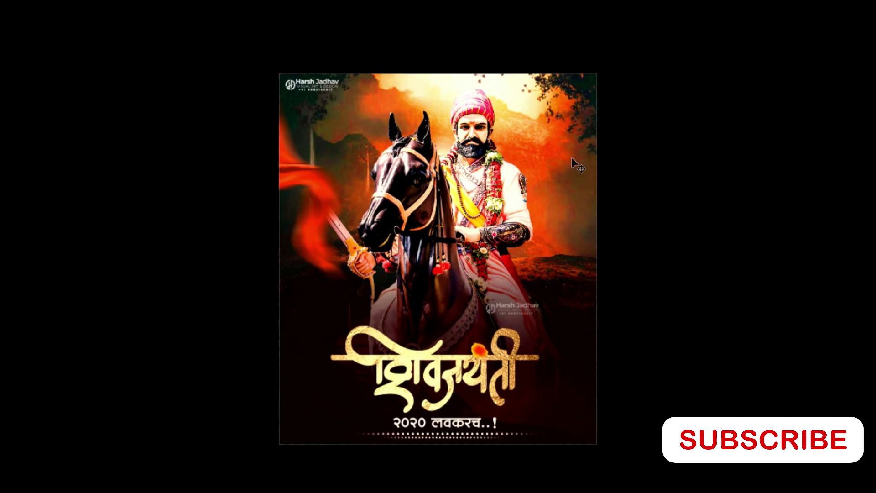
pyautogui.press('ctrl')
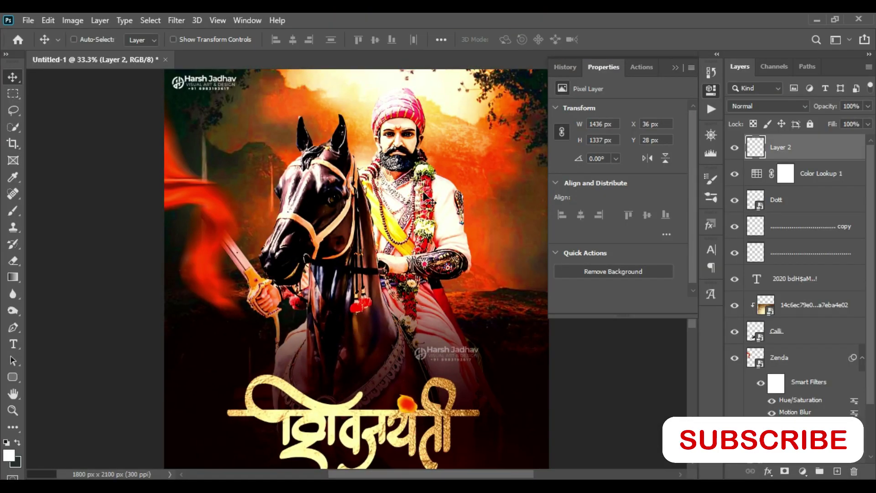
pyautogui.hotkey('ctrl', '-')
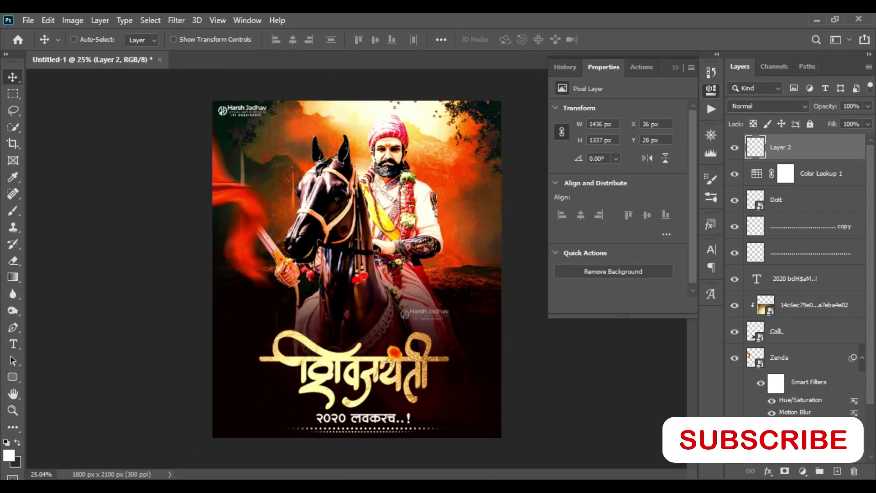